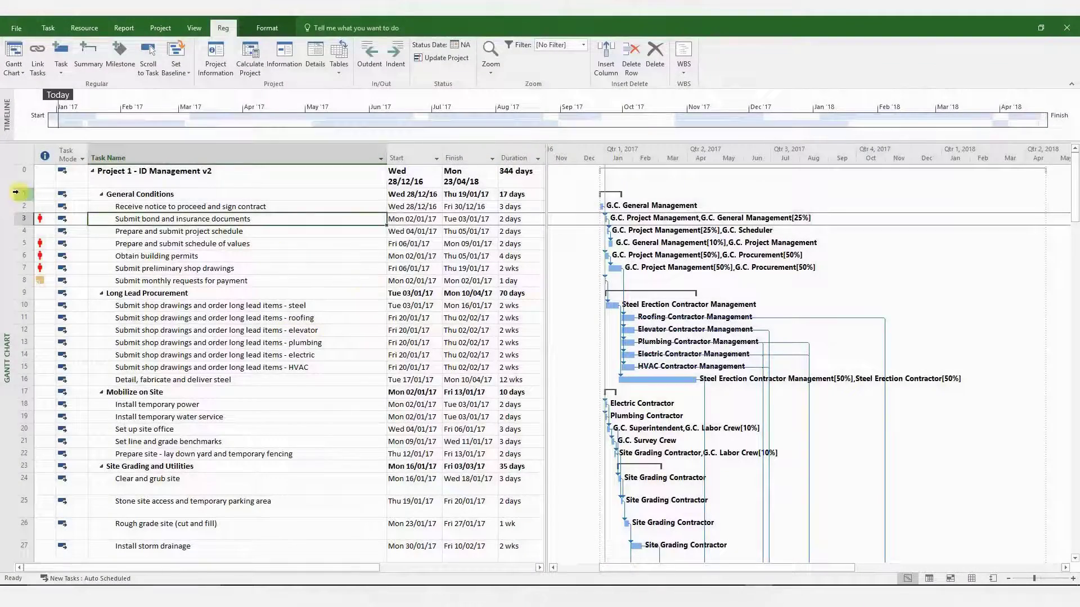
# Select the General Conditions tasks in rows 1–8, then clear the selection.
pyautogui.click(19, 194)
pyautogui.moveTo(18, 194); pyautogui.dragTo(21, 280)
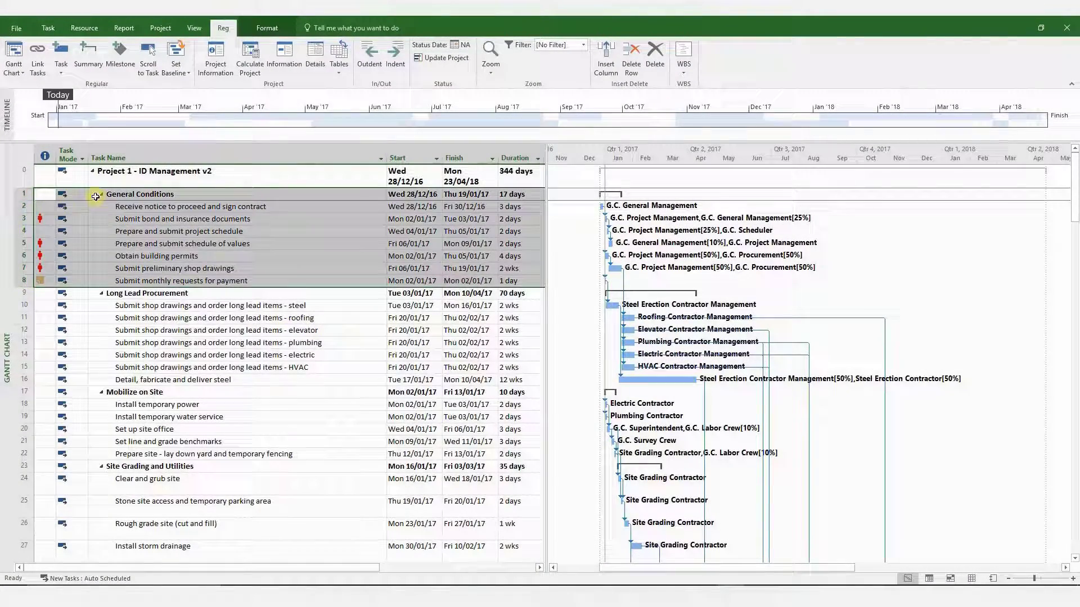
pyautogui.click(125, 207)
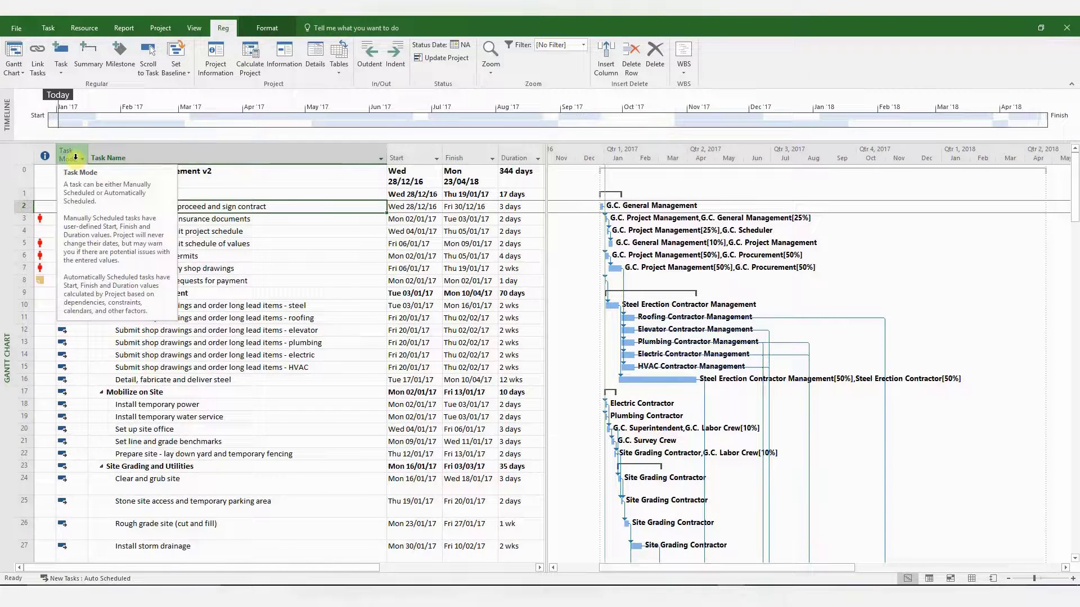
# Insert a WBS column before Task Name showing outline codes, autofit it, and select rows 7–8.
pyautogui.rightClick(98, 157)
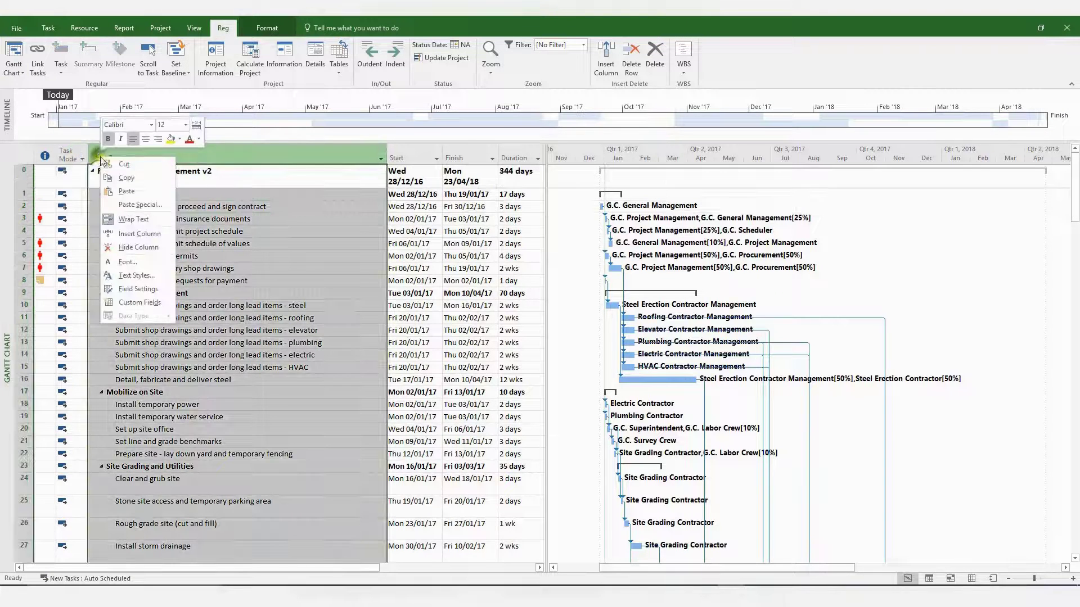
pyautogui.click(116, 234)
pyautogui.write('wbs')
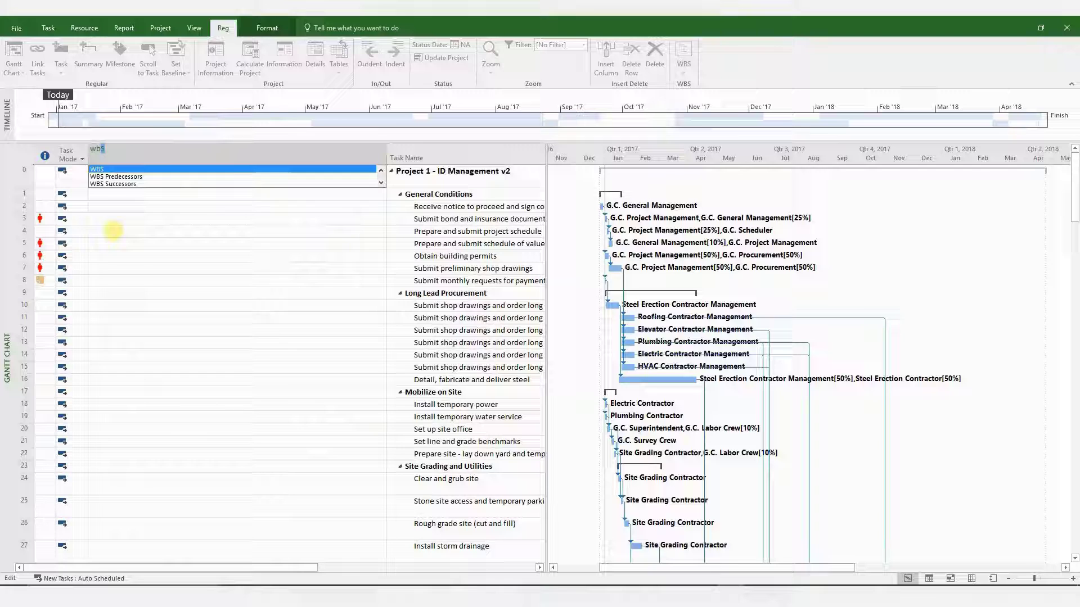
pyautogui.press('Return')
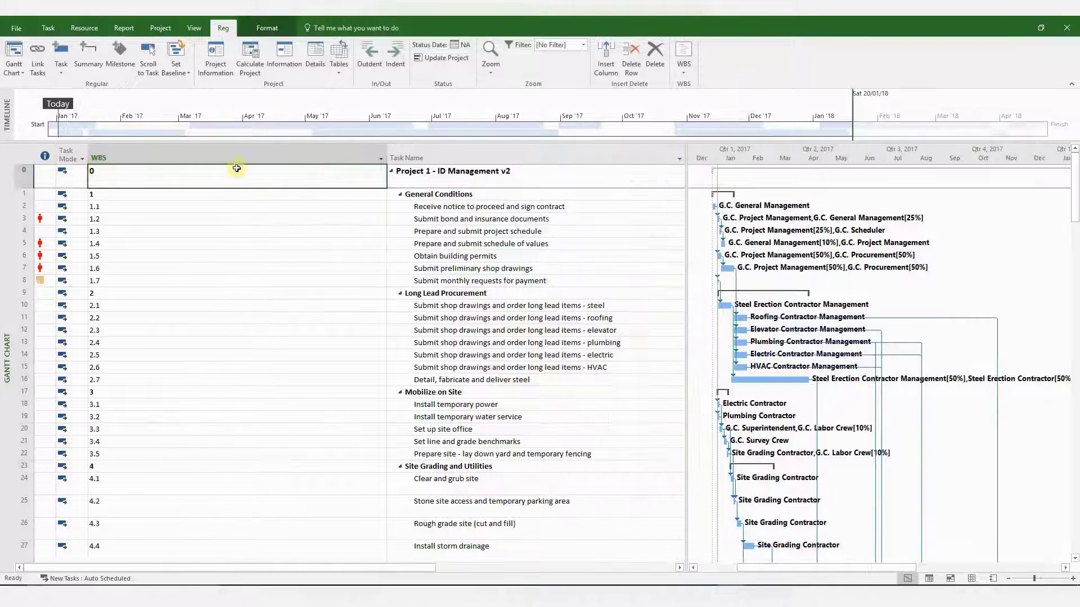
pyautogui.doubleClick(386, 167)
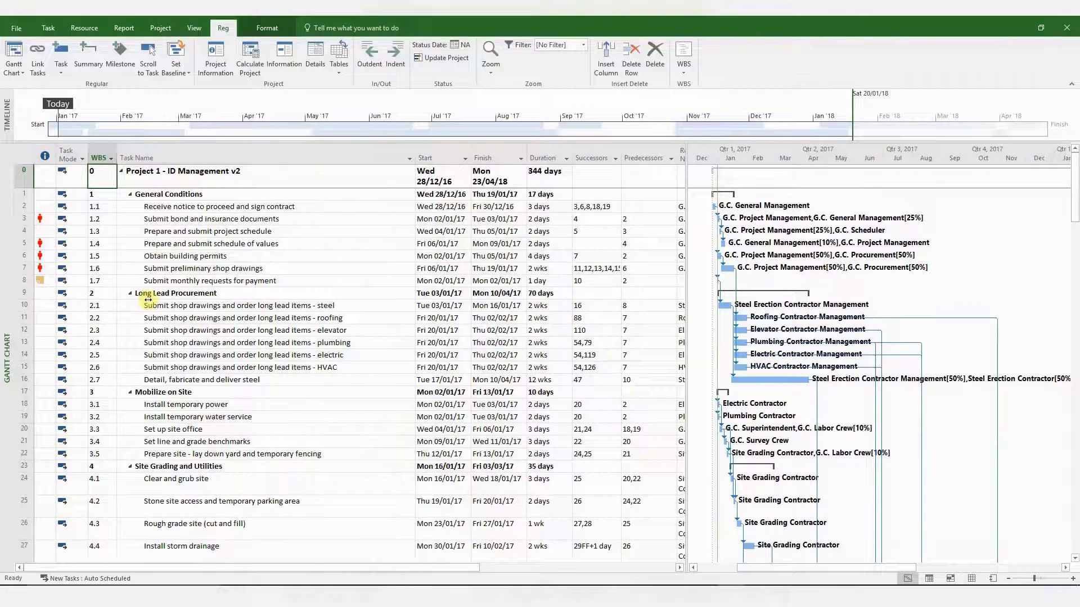
pyautogui.click(183, 271)
pyautogui.moveTo(184, 276); pyautogui.dragTo(184, 278)
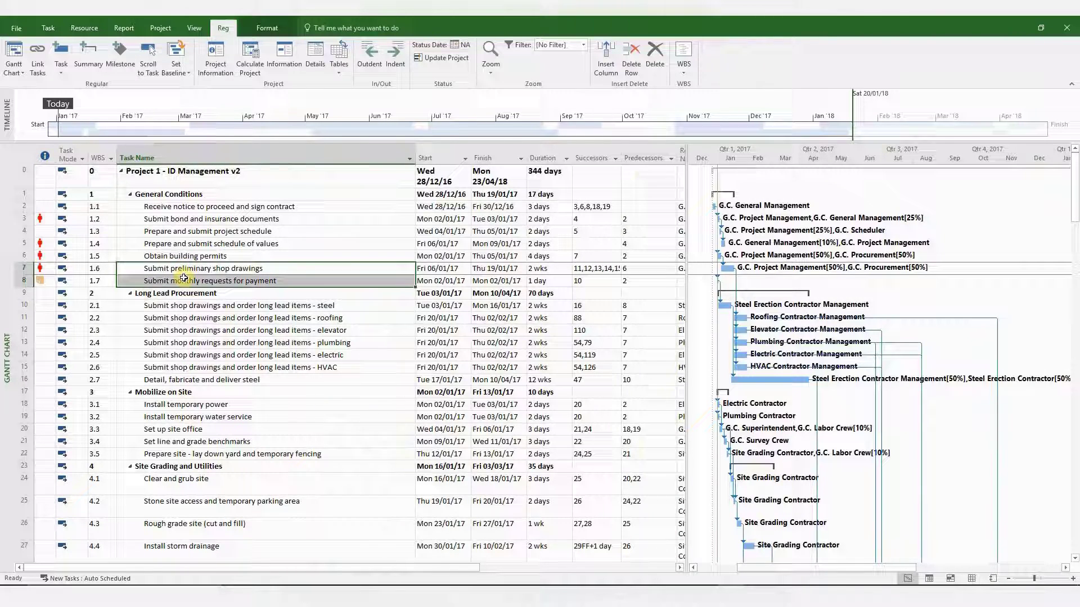
# Check the WBS codes of Long Lead Procurement, Mobilize on Site and Site Grading and Utilities.
pyautogui.click(98, 291)
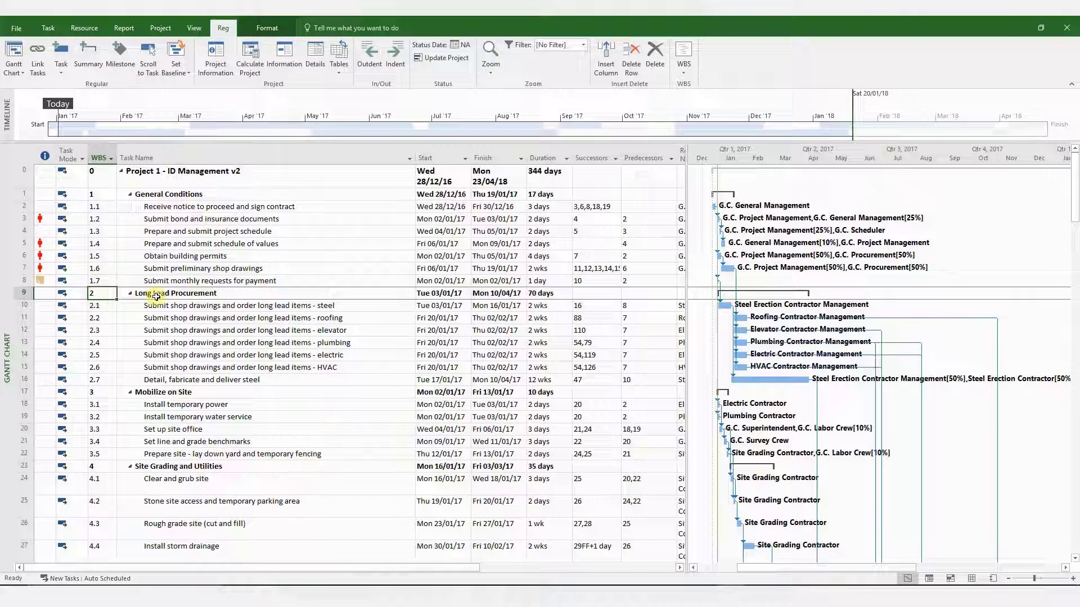
pyautogui.click(99, 204)
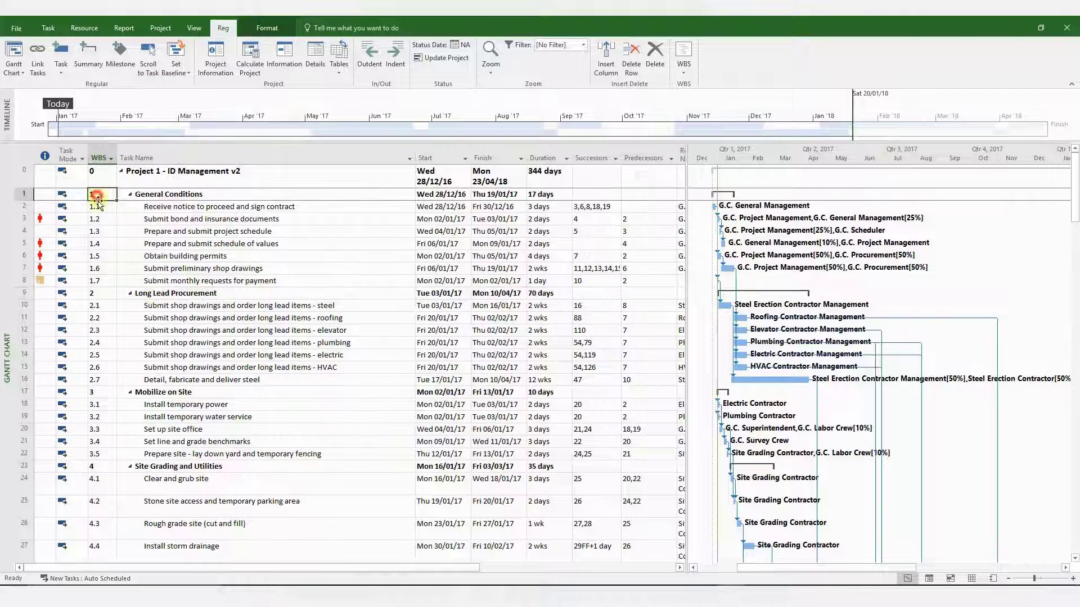
pyautogui.click(100, 394)
pyautogui.click(98, 467)
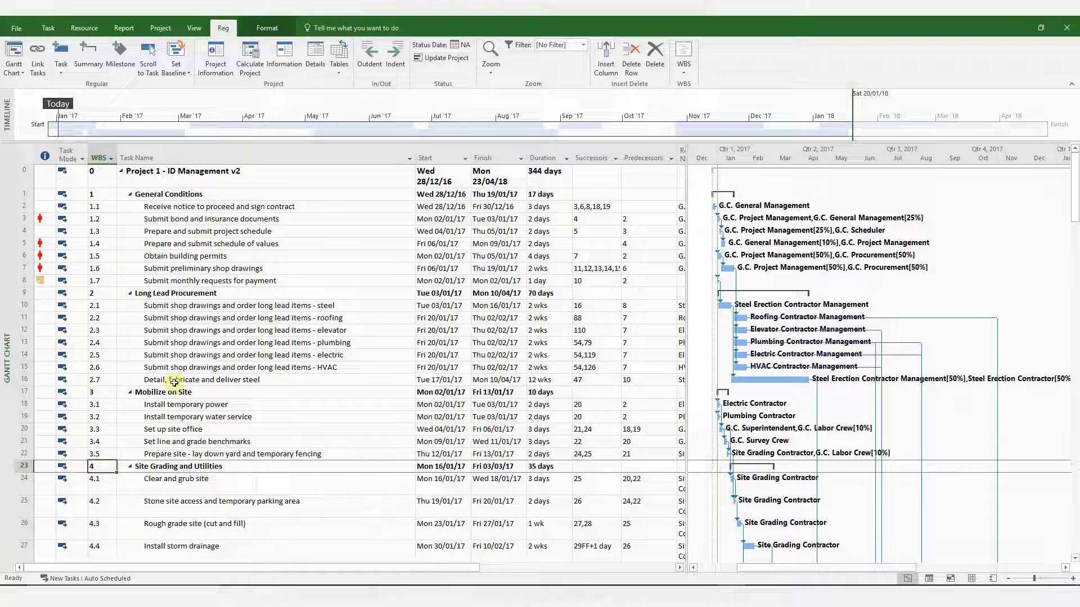
# Indent rows 7–8 under Obtain building permits as subtasks 1.5.1 and 1.5.2.
pyautogui.moveTo(165, 272); pyautogui.dragTo(166, 281)
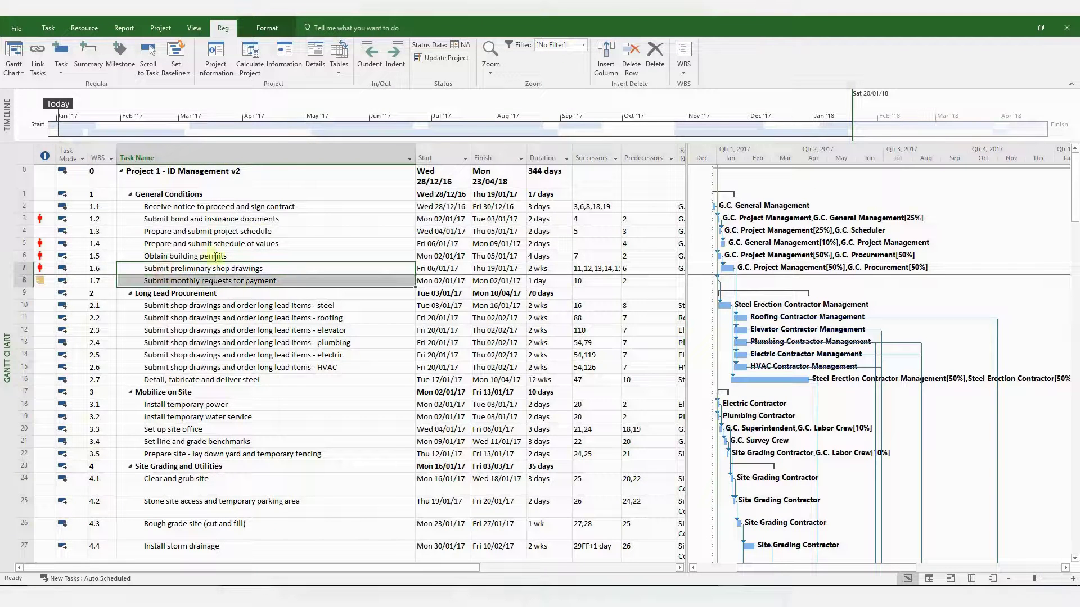
pyautogui.click(392, 53)
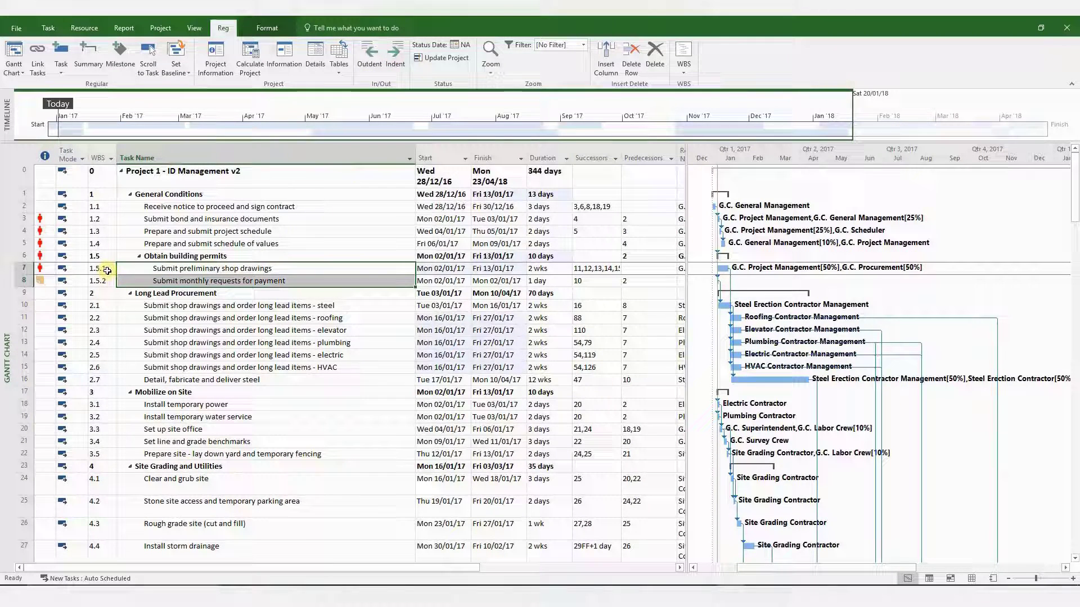
pyautogui.click(236, 284)
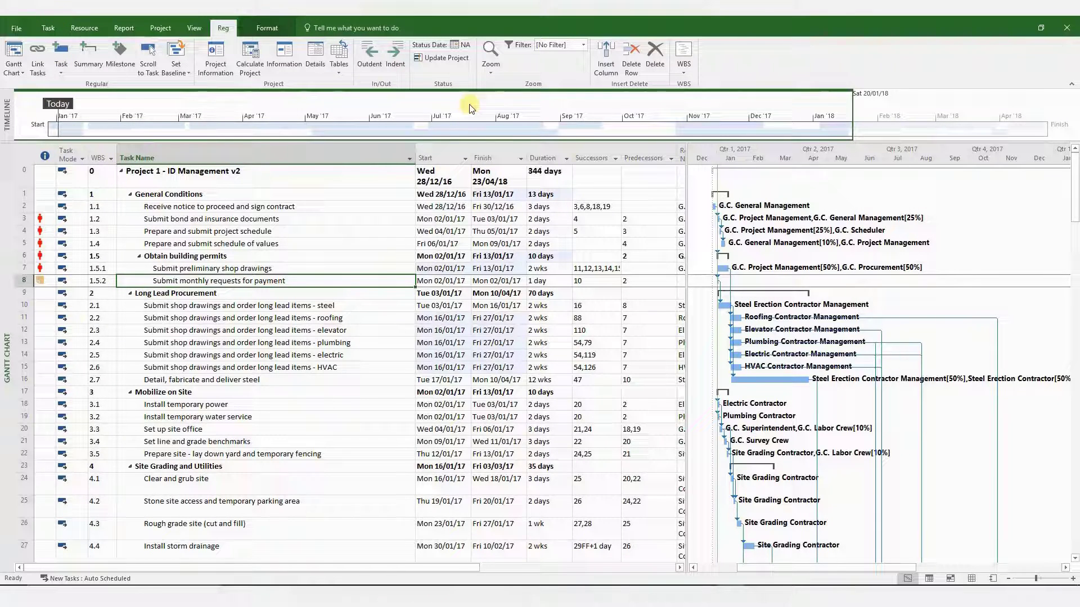
pyautogui.click(159, 28)
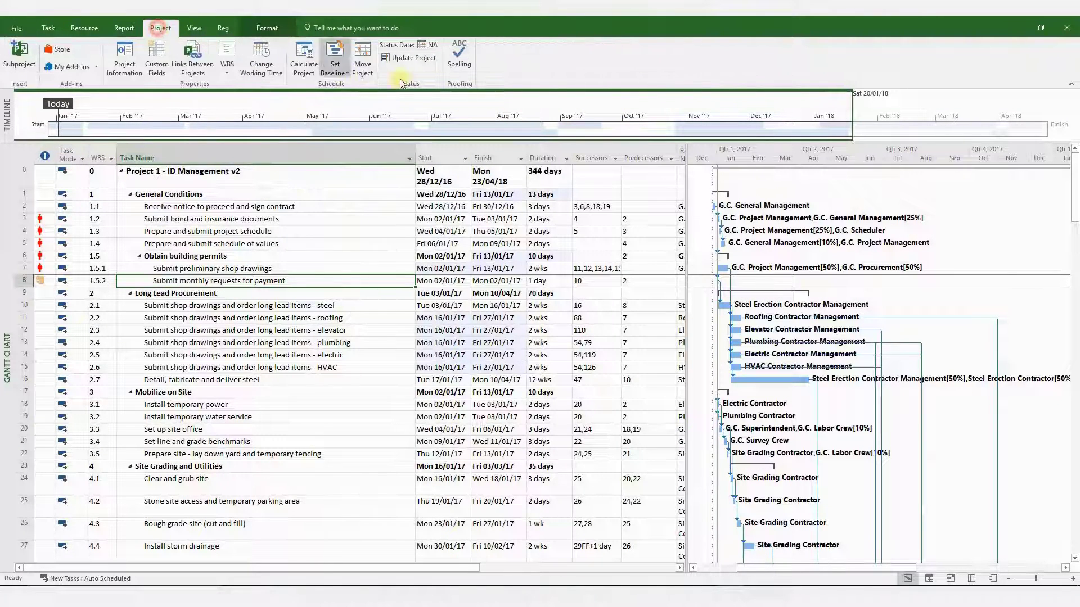
# Open the WBS Code Definition dialog and enter PROJ1 as the project code prefix.
pyautogui.click(229, 74)
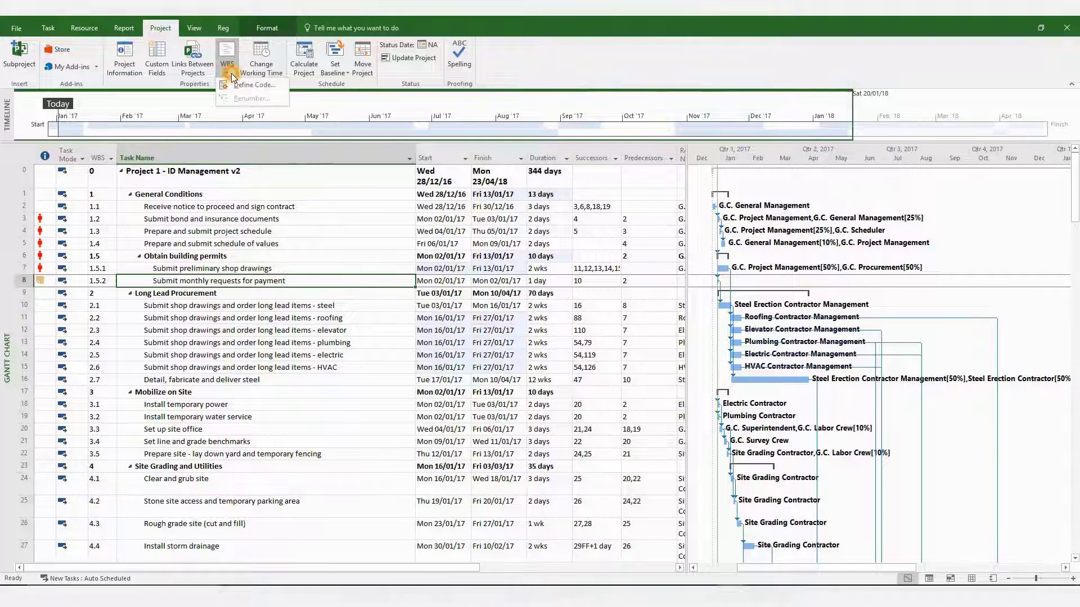
pyautogui.click(224, 28)
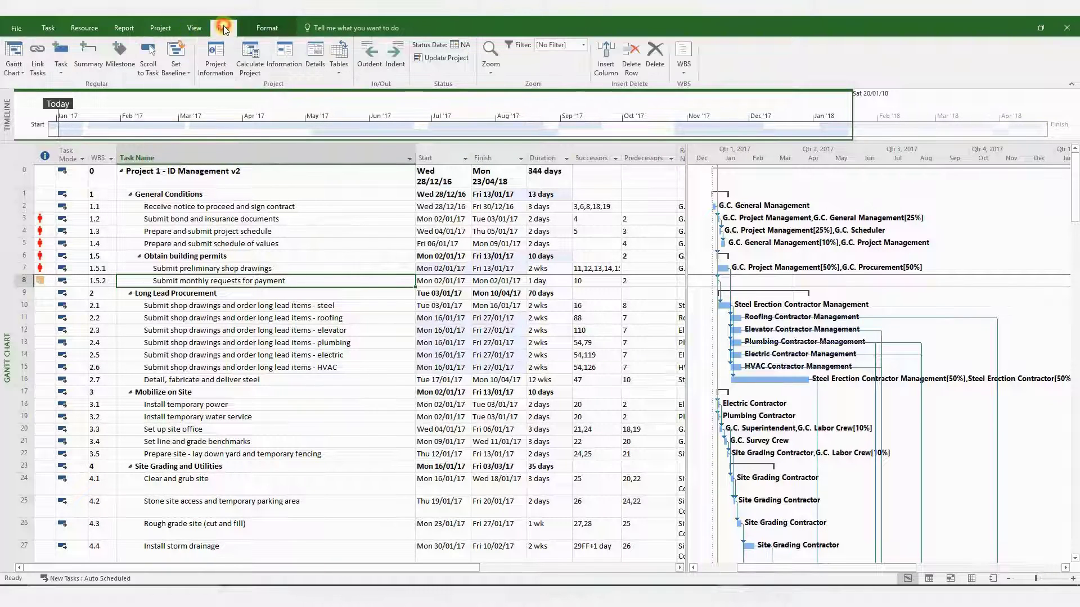
pyautogui.click(683, 78)
pyautogui.click(683, 90)
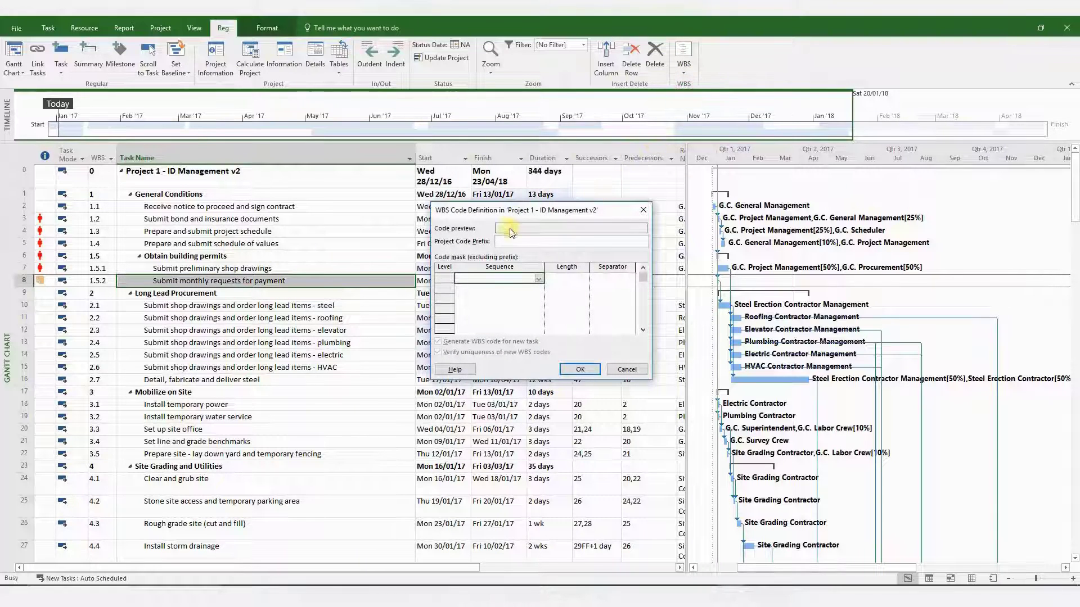
pyautogui.click(509, 242)
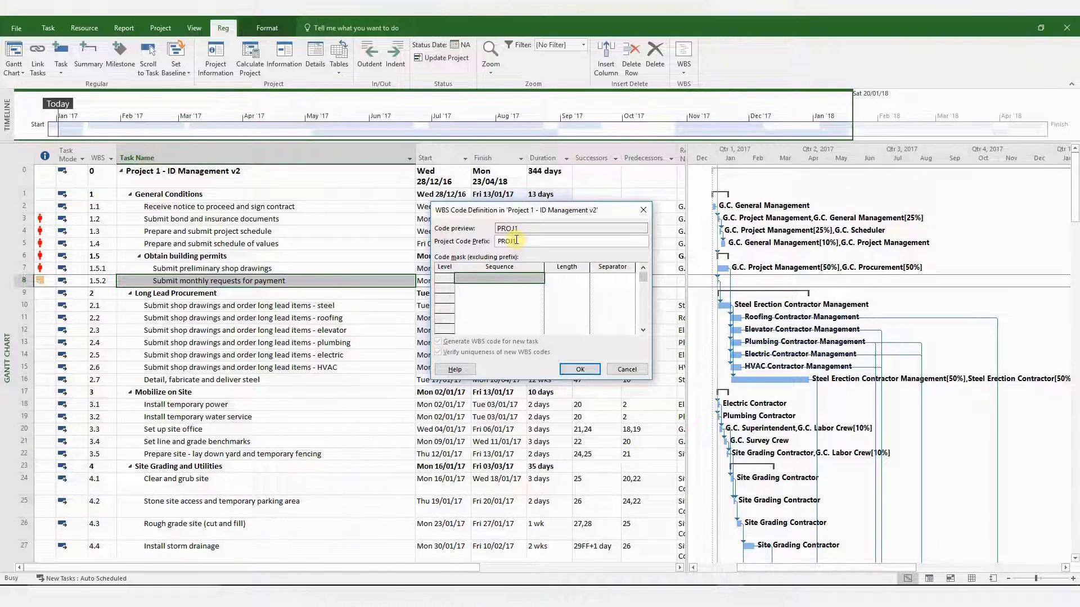
pyautogui.click(525, 280)
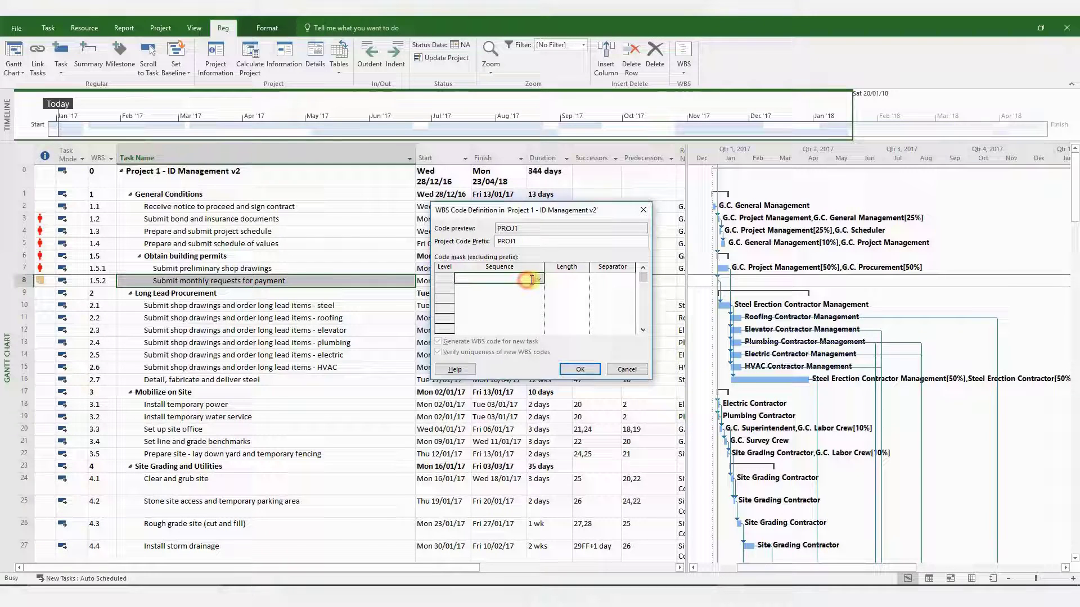
pyautogui.click(537, 280)
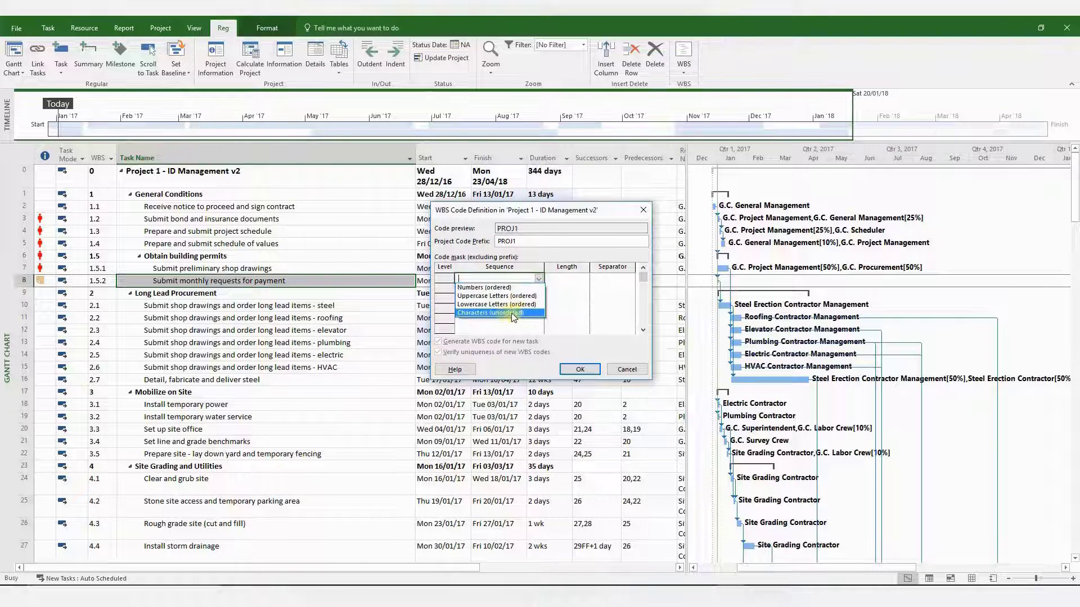
# Set WBS code level 1 to Characters, length 3, and level 2 to Numbers, length 4.
pyautogui.click(507, 314)
pyautogui.click(563, 278)
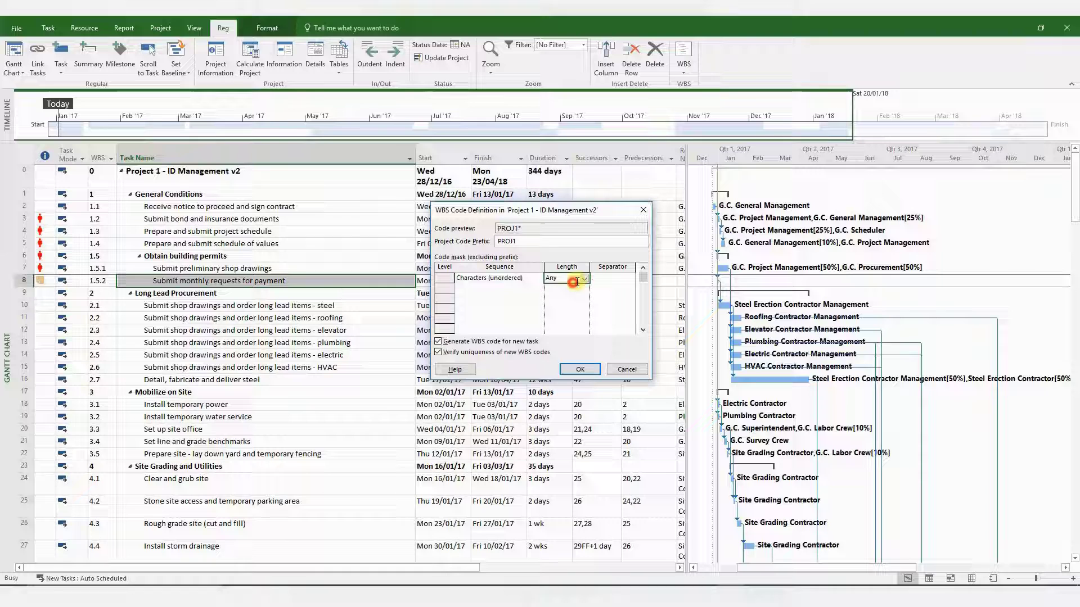
pyautogui.click(585, 279)
pyautogui.click(565, 309)
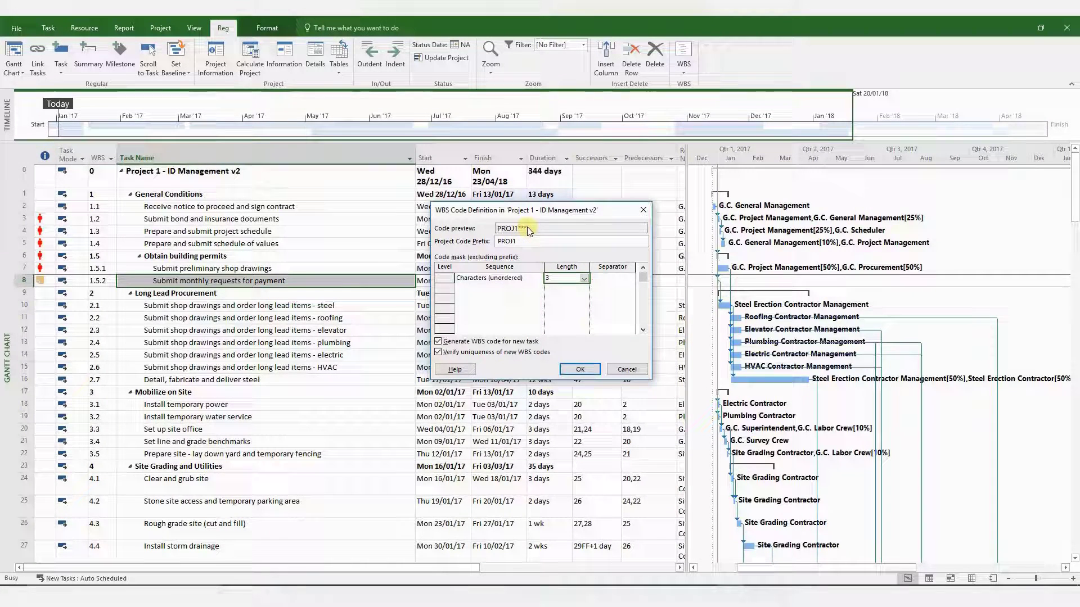
pyautogui.click(511, 288)
pyautogui.click(538, 289)
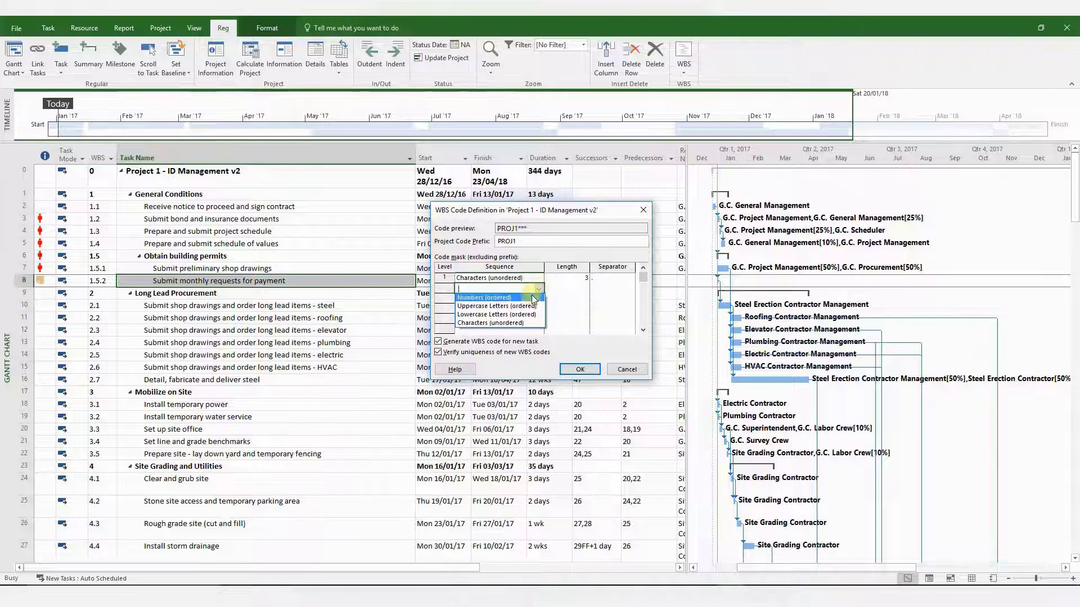
pyautogui.click(531, 298)
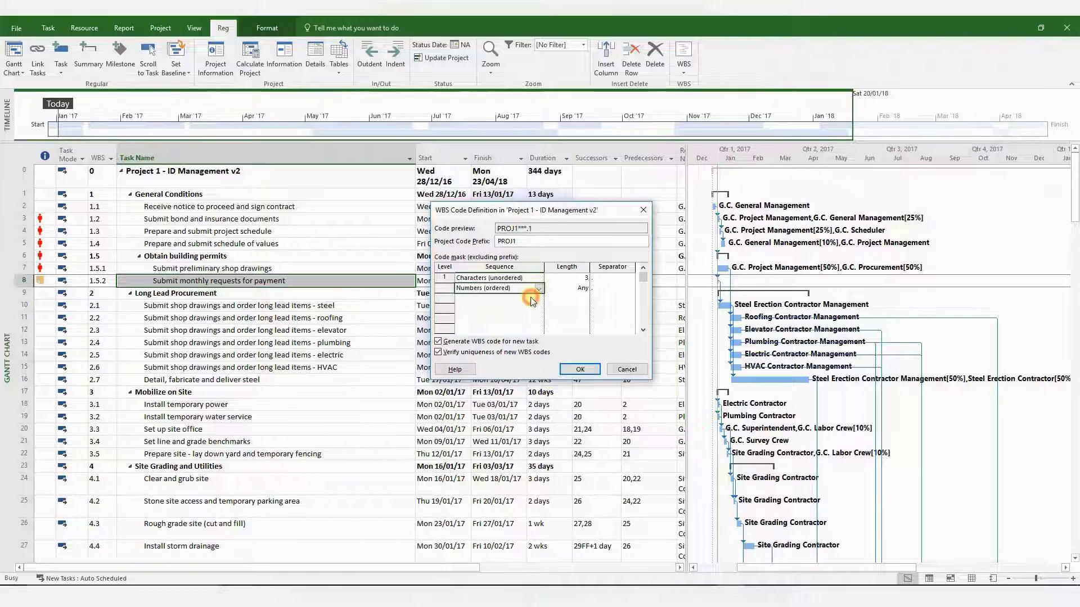
pyautogui.click(583, 292)
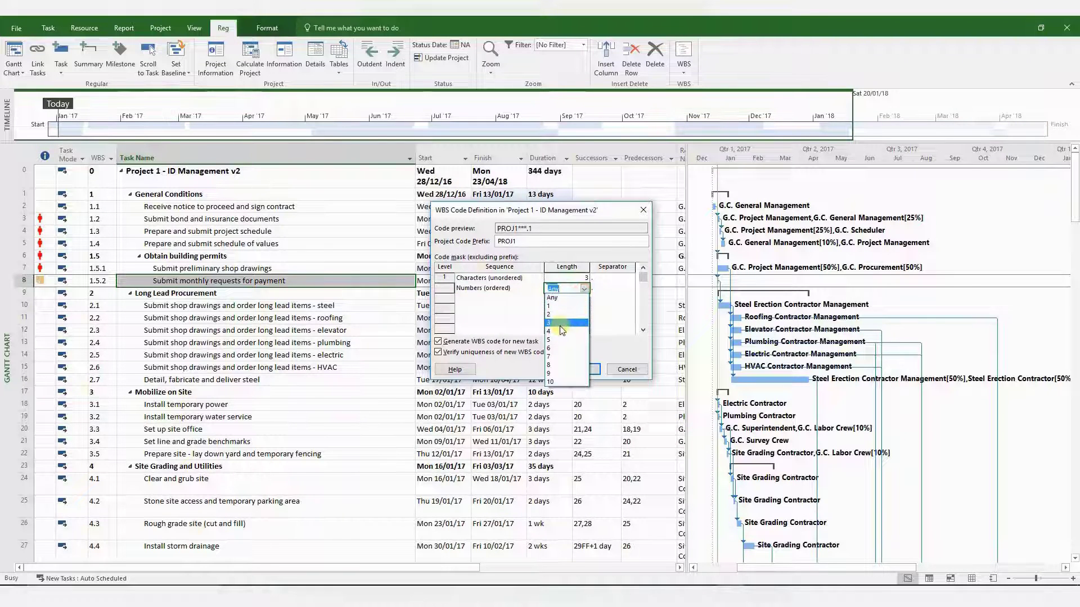
pyautogui.click(563, 328)
# Set level 3 to Uppercase Letters, length 4, and level 4 to Lowercase Letters, length 4.
pyautogui.click(528, 296)
pyautogui.click(539, 298)
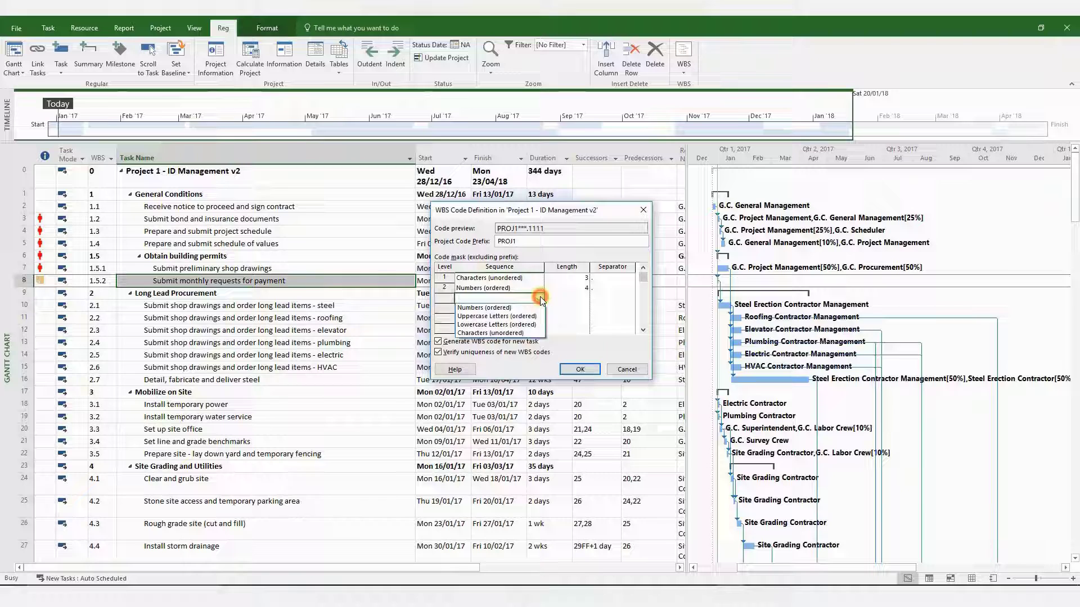
pyautogui.click(533, 318)
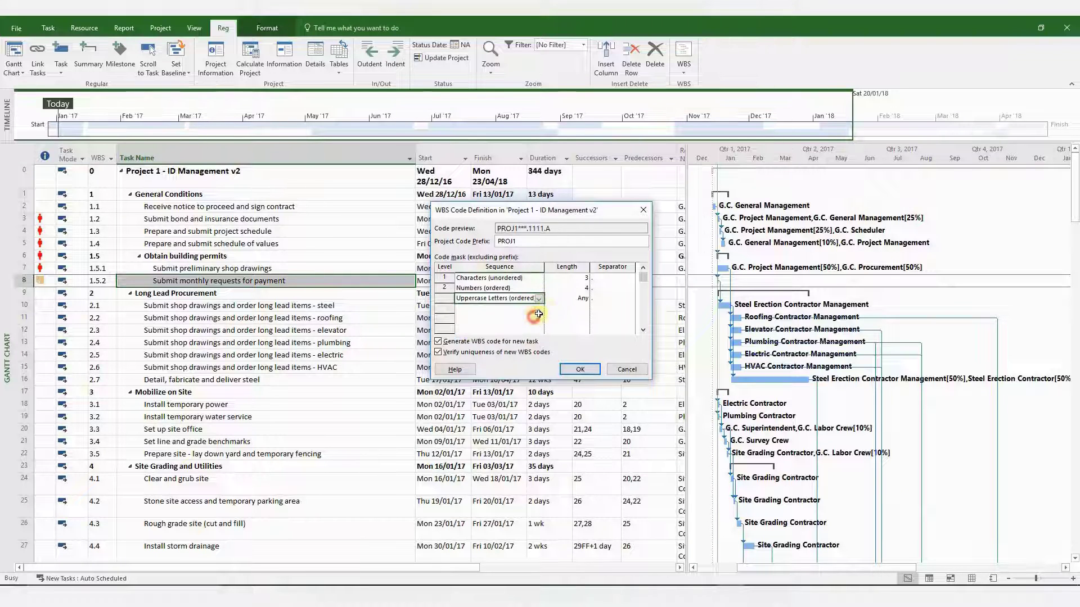
pyautogui.click(584, 298)
pyautogui.click(585, 299)
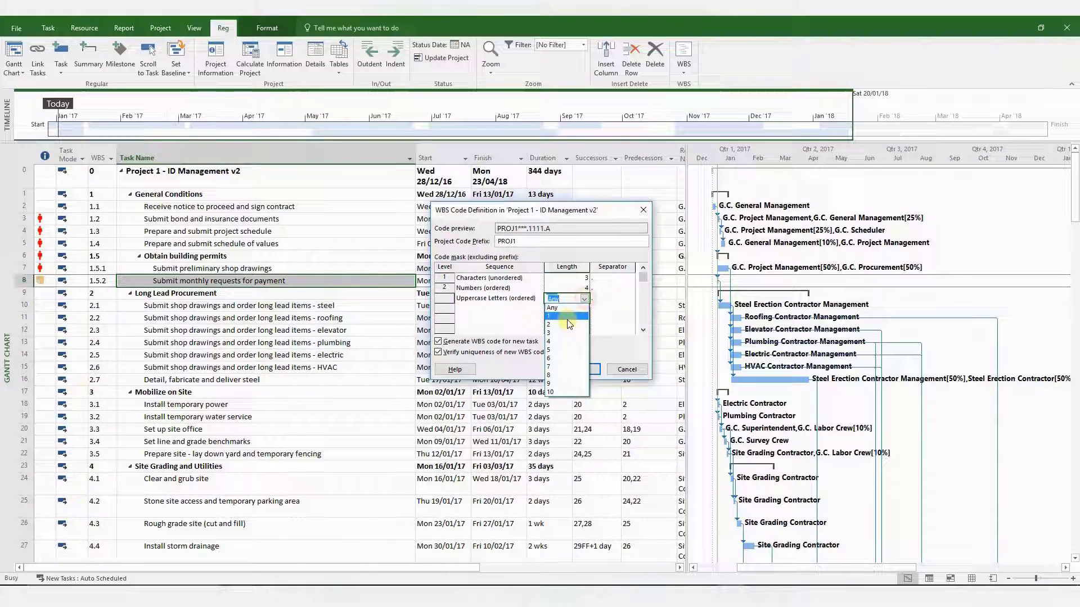
pyautogui.click(564, 345)
pyautogui.click(529, 308)
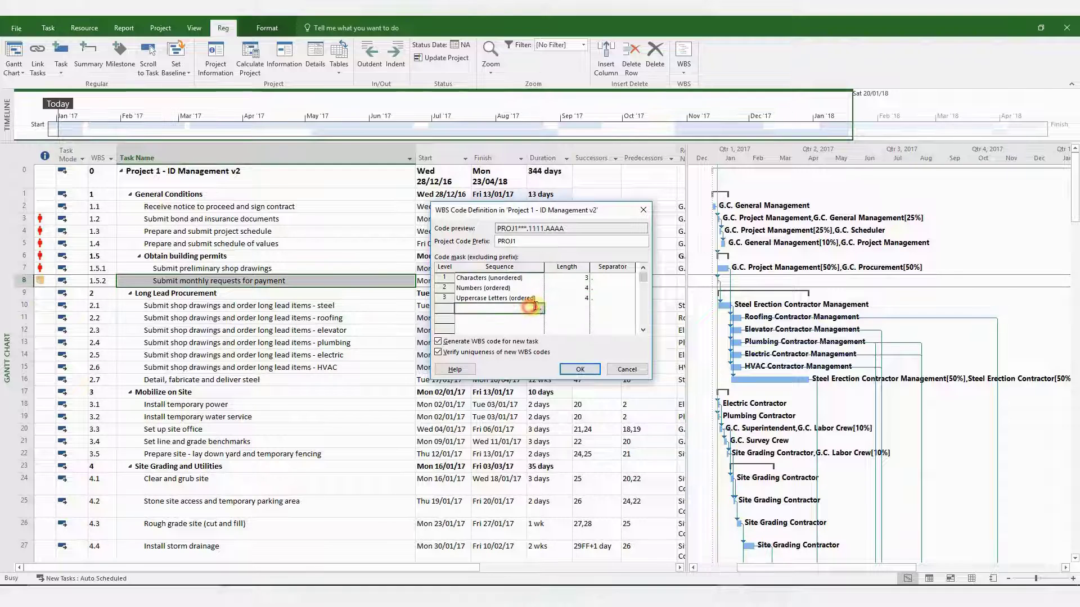
pyautogui.click(539, 308)
pyautogui.click(527, 335)
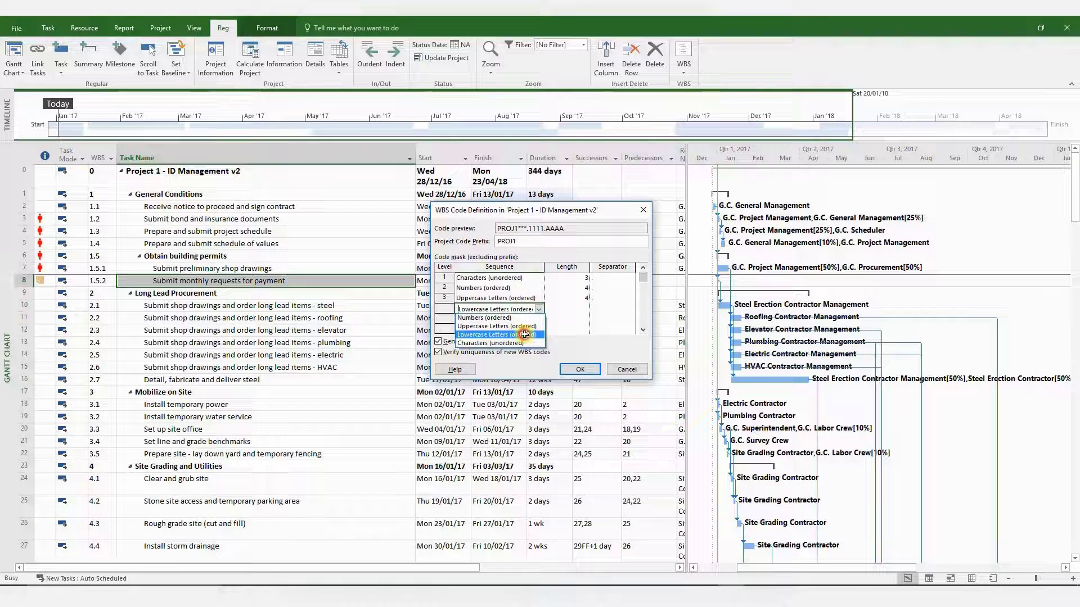
pyautogui.click(580, 308)
pyautogui.click(584, 309)
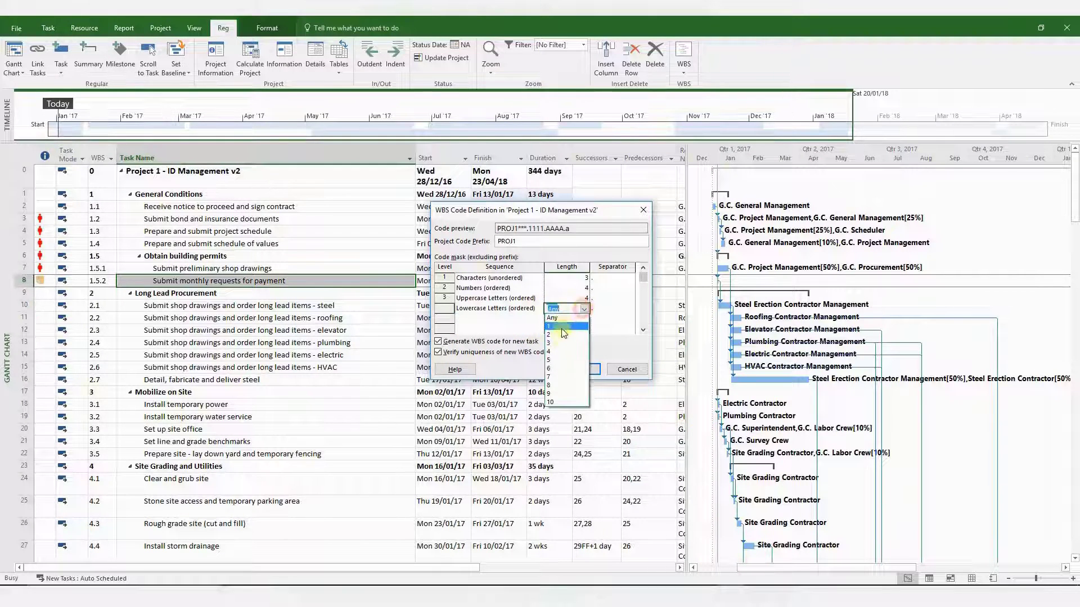
pyautogui.click(559, 353)
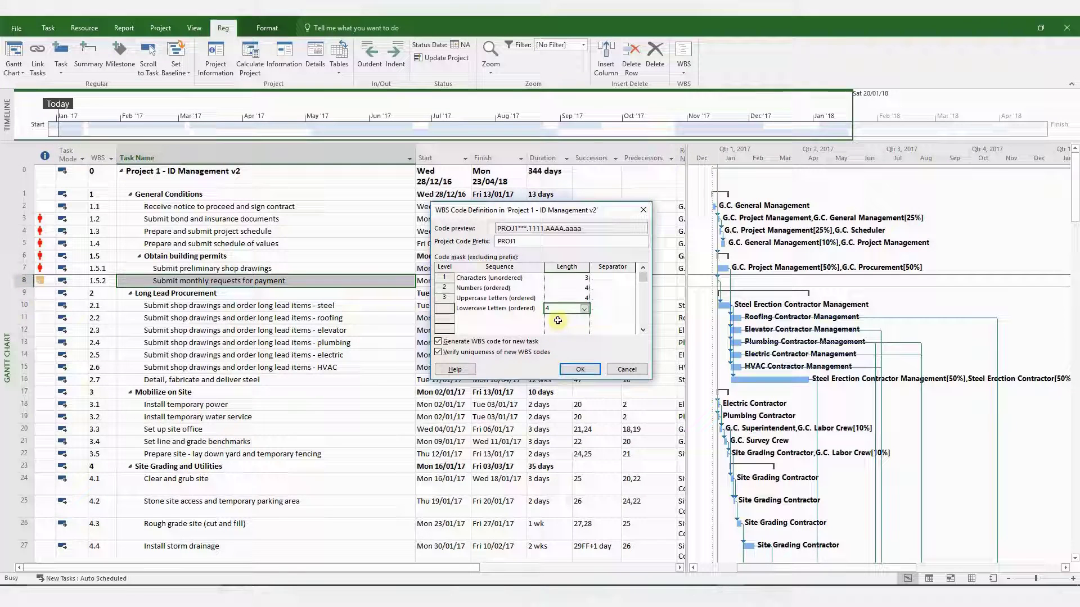
pyautogui.click(532, 240)
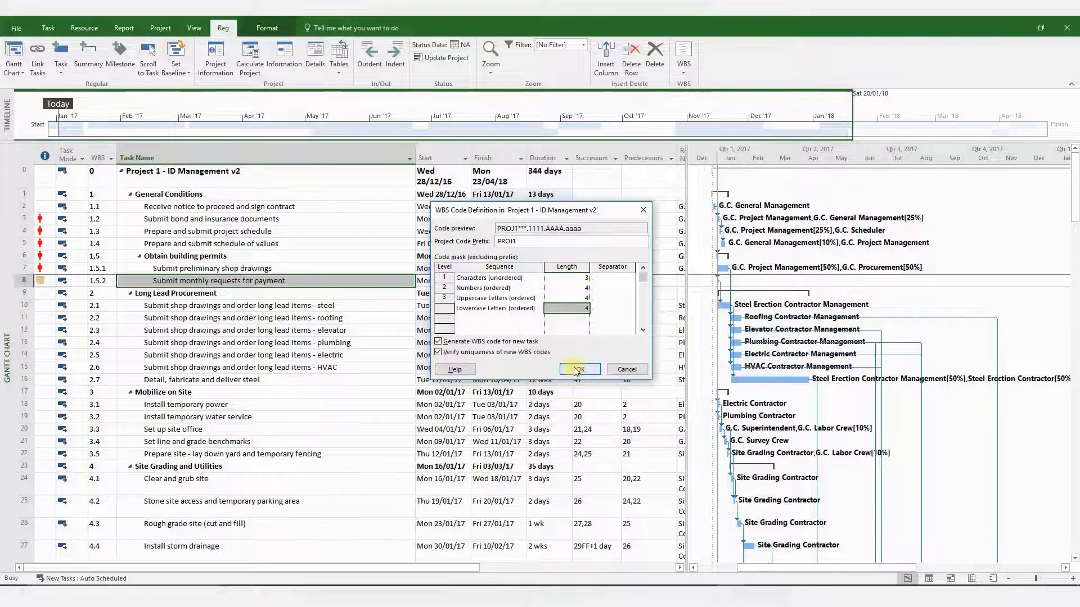
# Apply the PROJ1 WBS code definition and widen the WBS column to fit the codes.
pyautogui.click(579, 369)
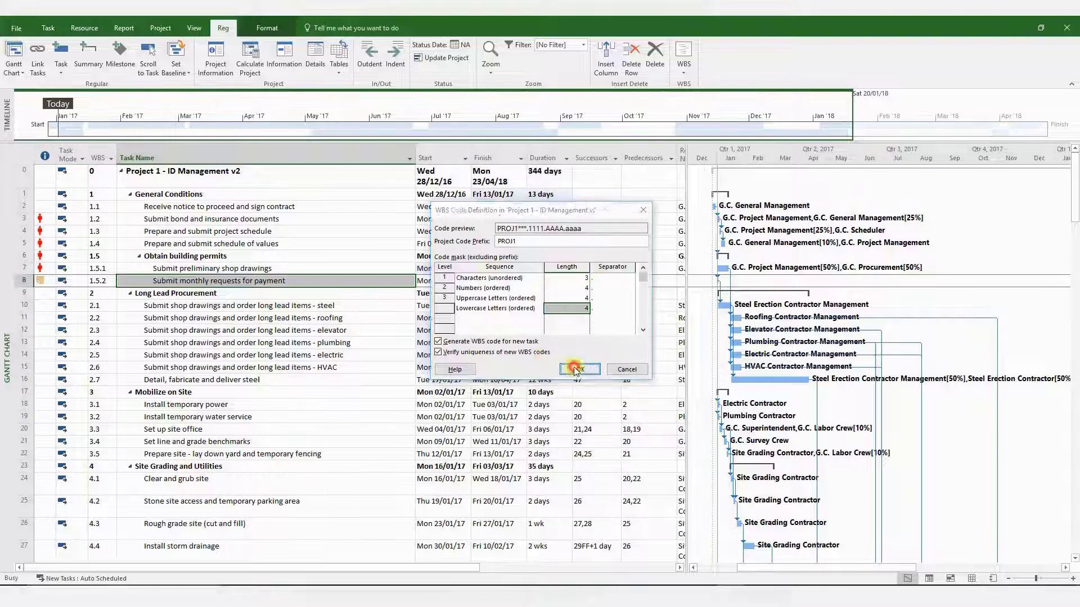
pyautogui.click(119, 149)
pyautogui.doubleClick(117, 149)
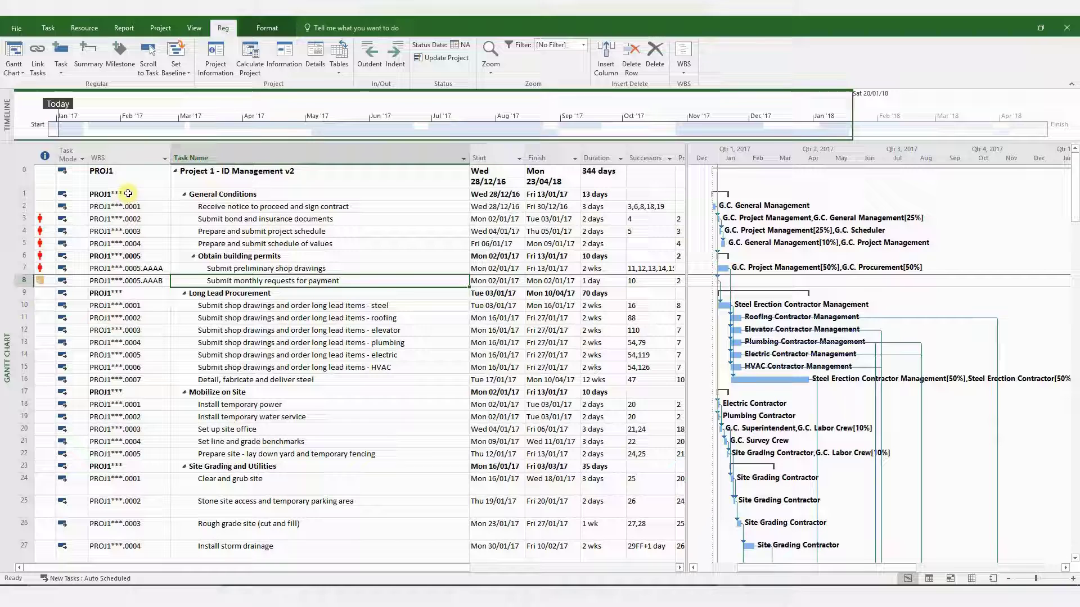
# Enter WBS codes GCO, PRO and MOB for General Conditions, Long Lead Procurement and Mobilize on Site.
pyautogui.click(128, 193)
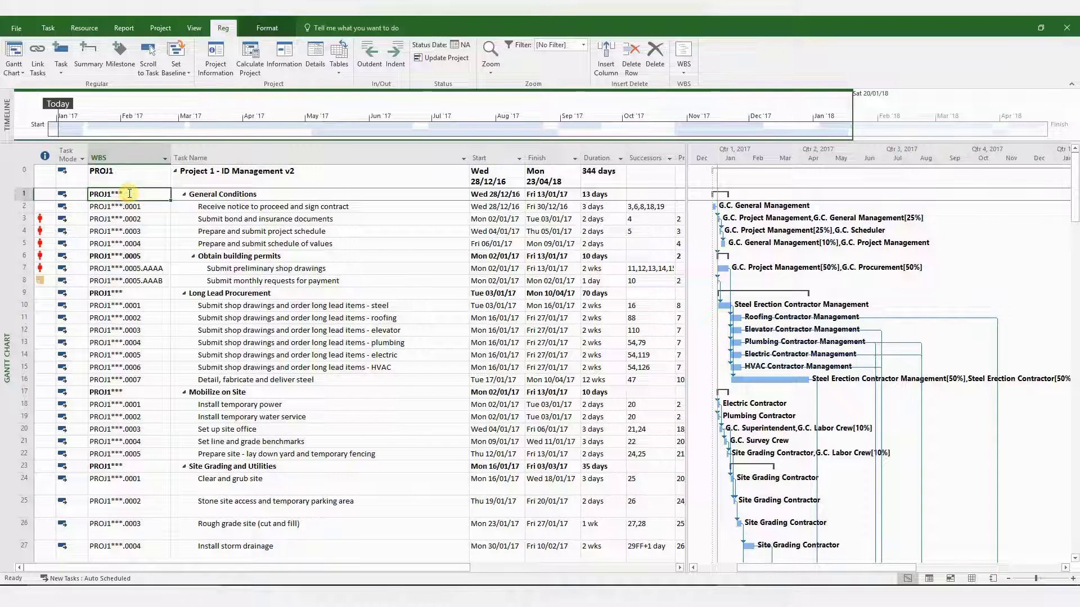
pyautogui.write('GCO')
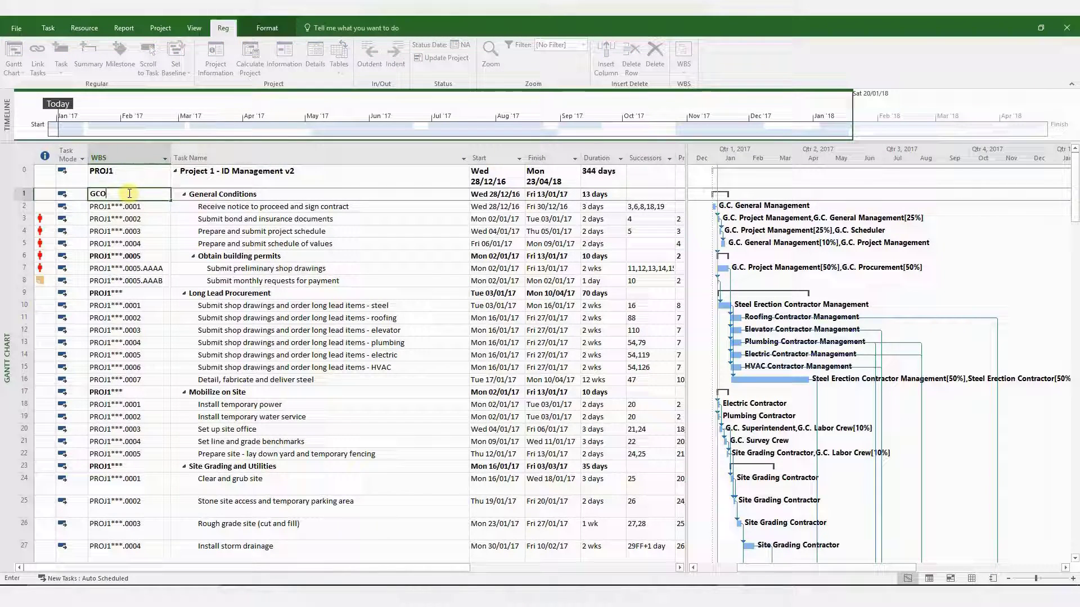
pyautogui.press('Return')
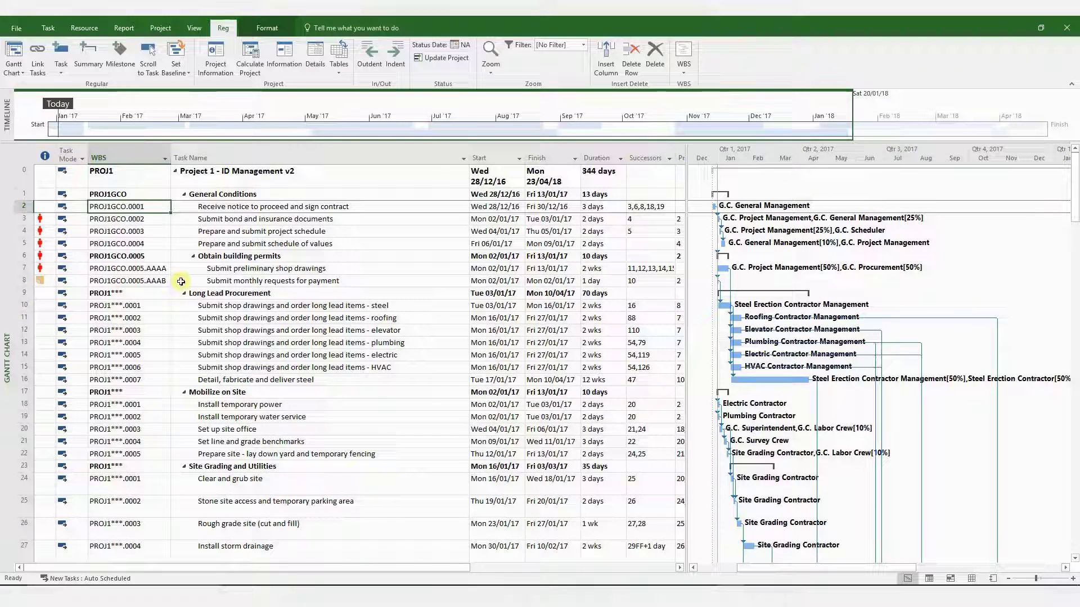
pyautogui.click(130, 292)
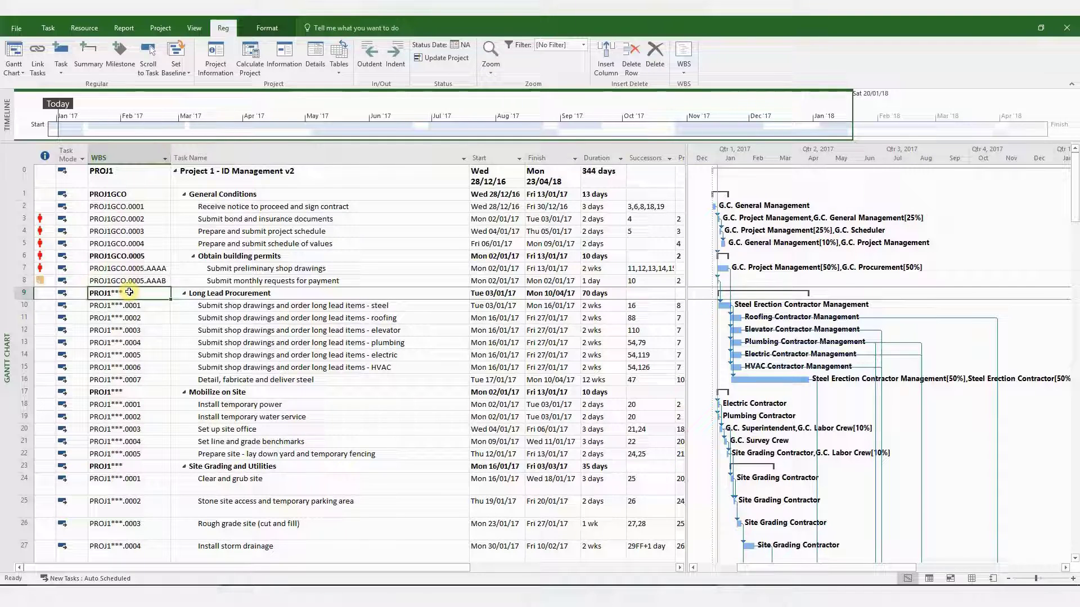
pyautogui.write('PRO')
pyautogui.press('Return')
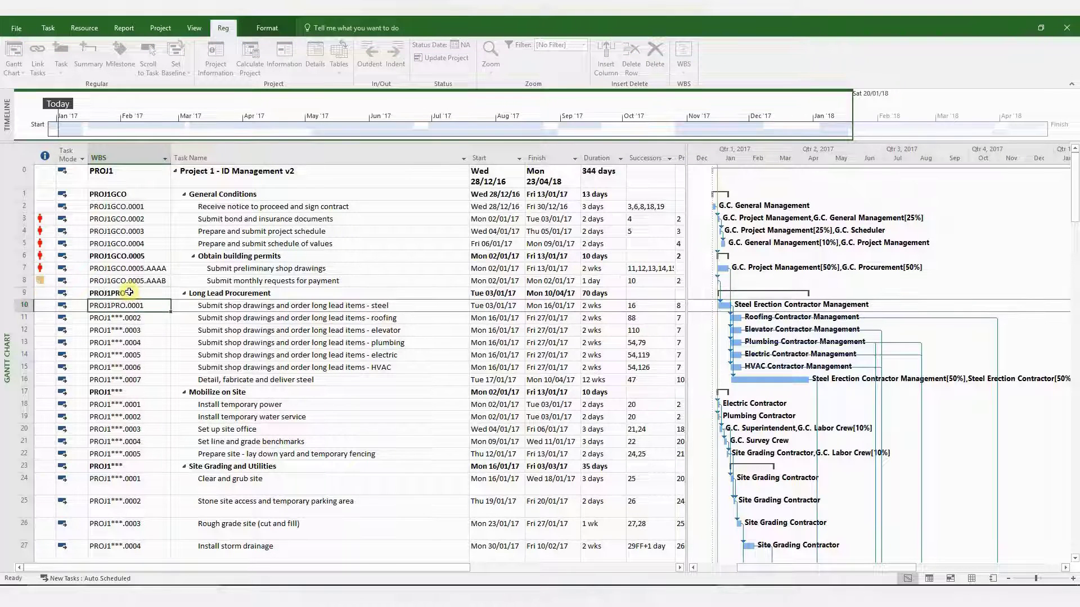
pyautogui.click(138, 391)
pyautogui.write('MO')
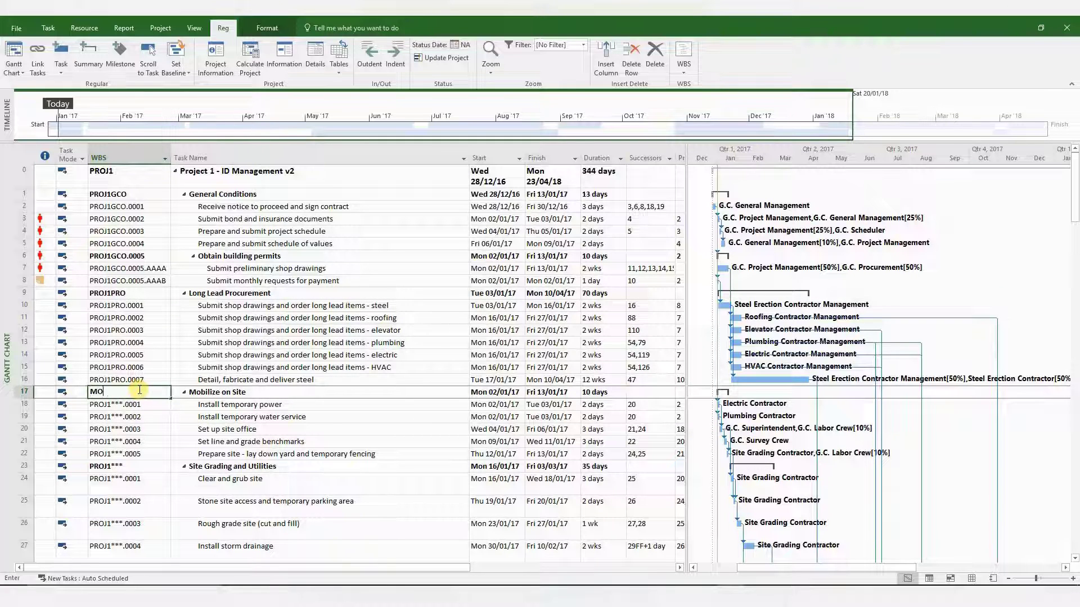
pyautogui.write('B')
pyautogui.press('Return')
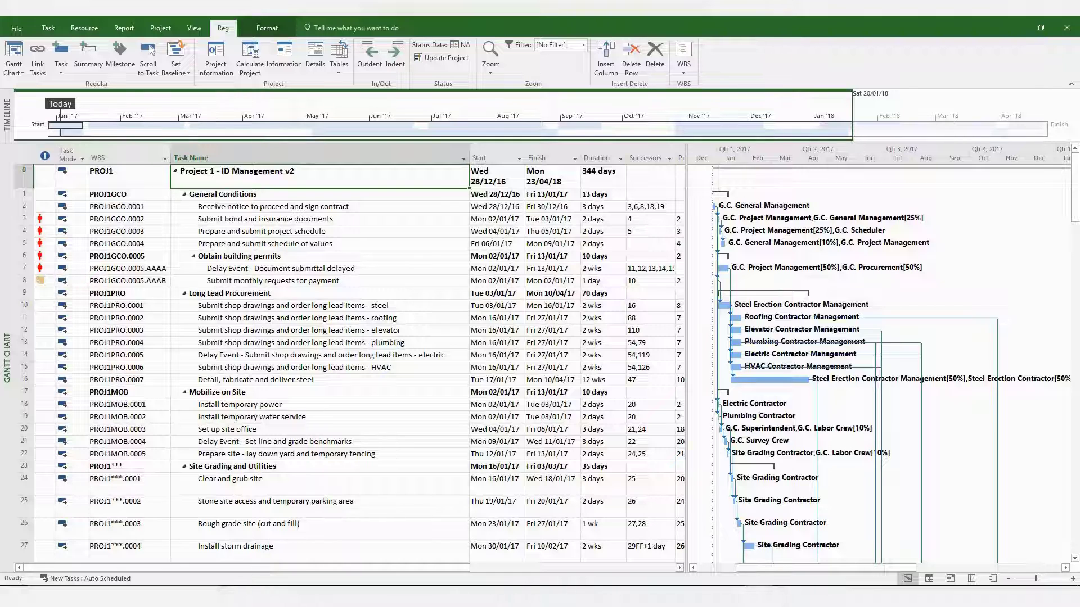
# Start a new filter named '1 Delay/Disruption'.
pyautogui.press('Down')
pyautogui.press('Down')
pyautogui.click(360, 159)
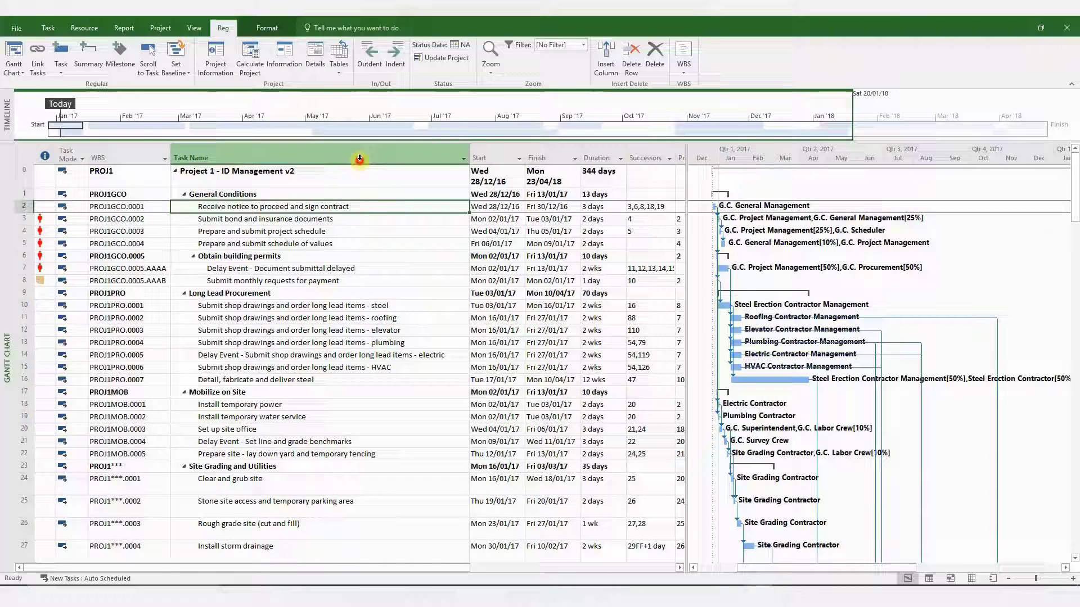
pyautogui.click(359, 159)
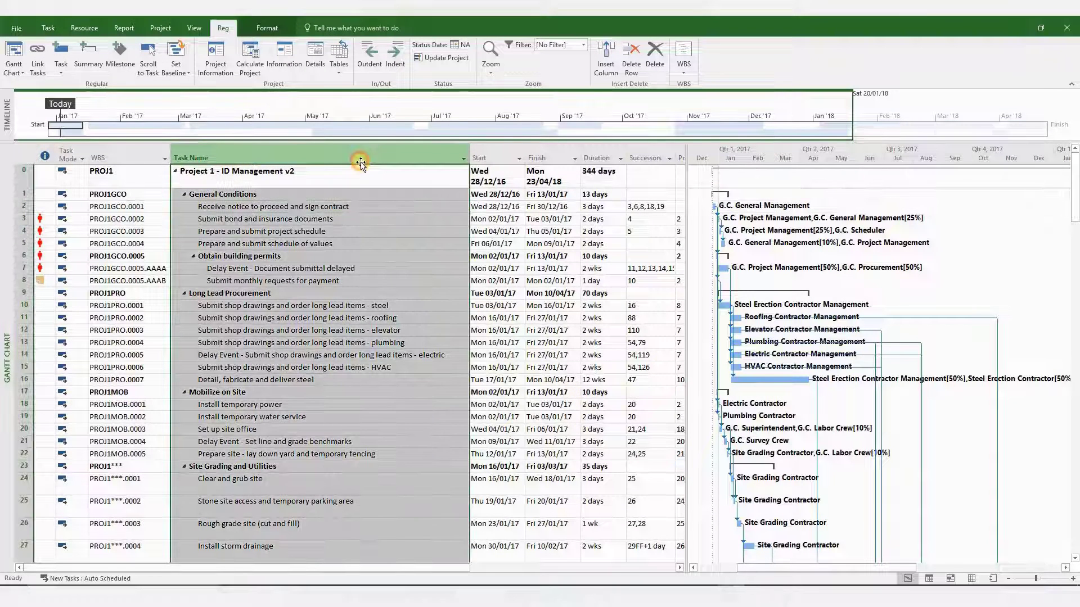
pyautogui.click(585, 48)
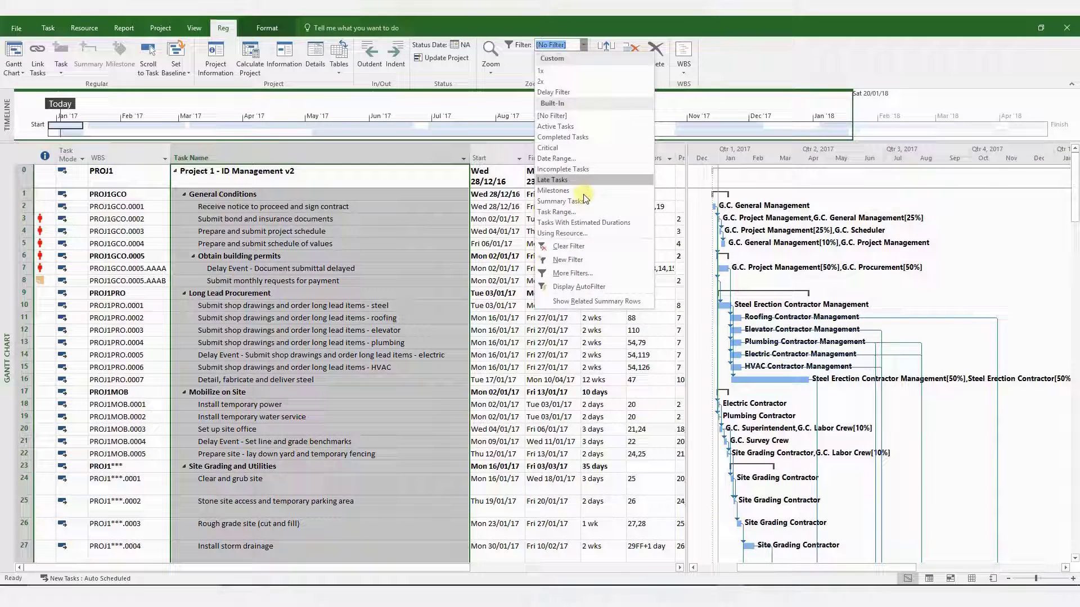
pyautogui.click(568, 260)
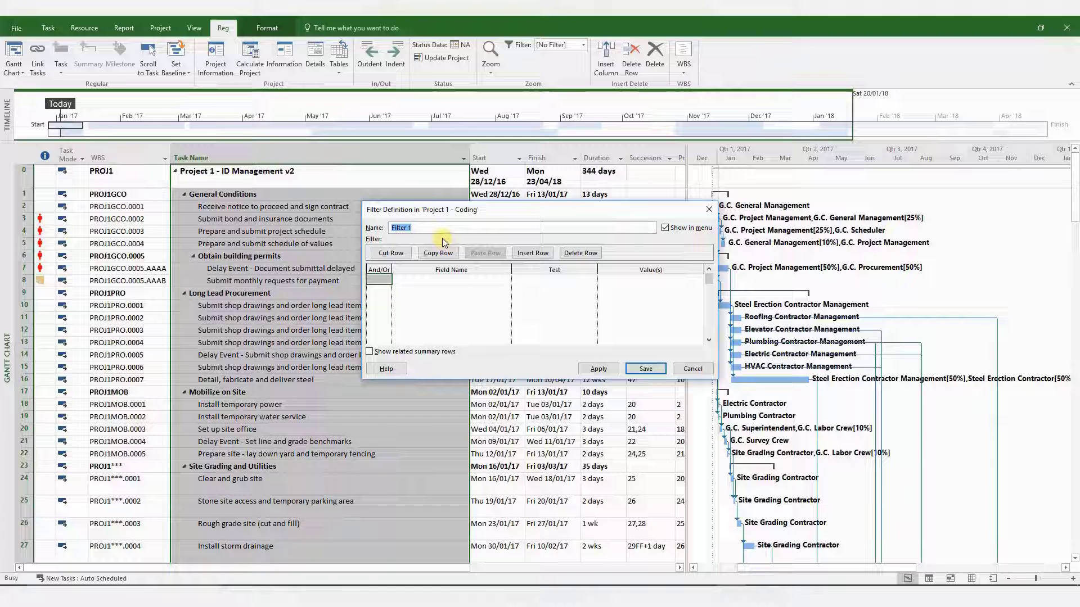
pyautogui.write('1 dEL')
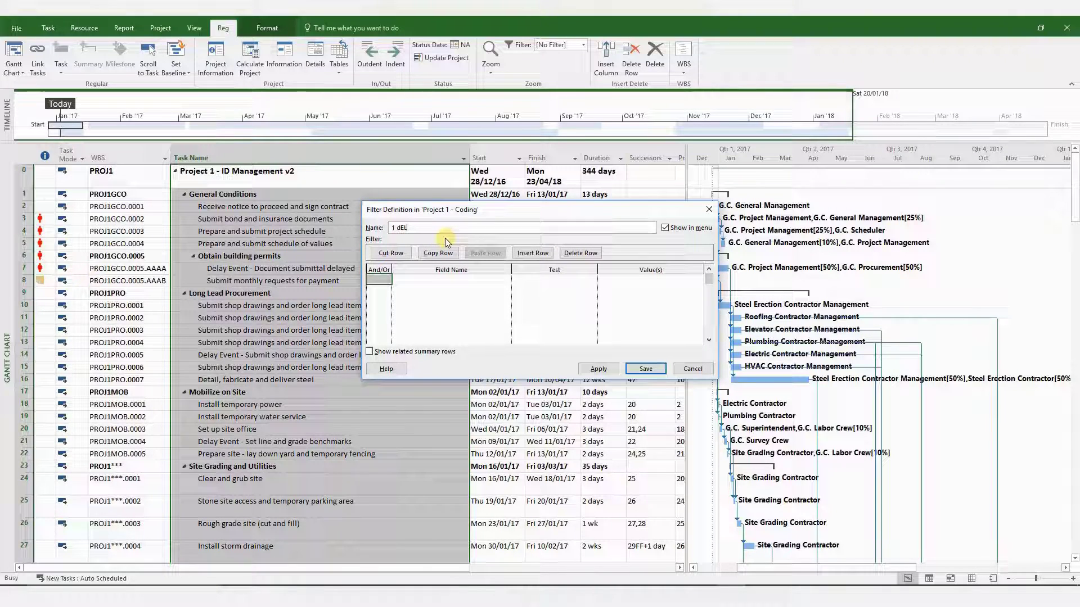
pyautogui.press('BackSpace')
pyautogui.press('BackSpace')
pyautogui.press('BackSpace')
pyautogui.press('BackSpace')
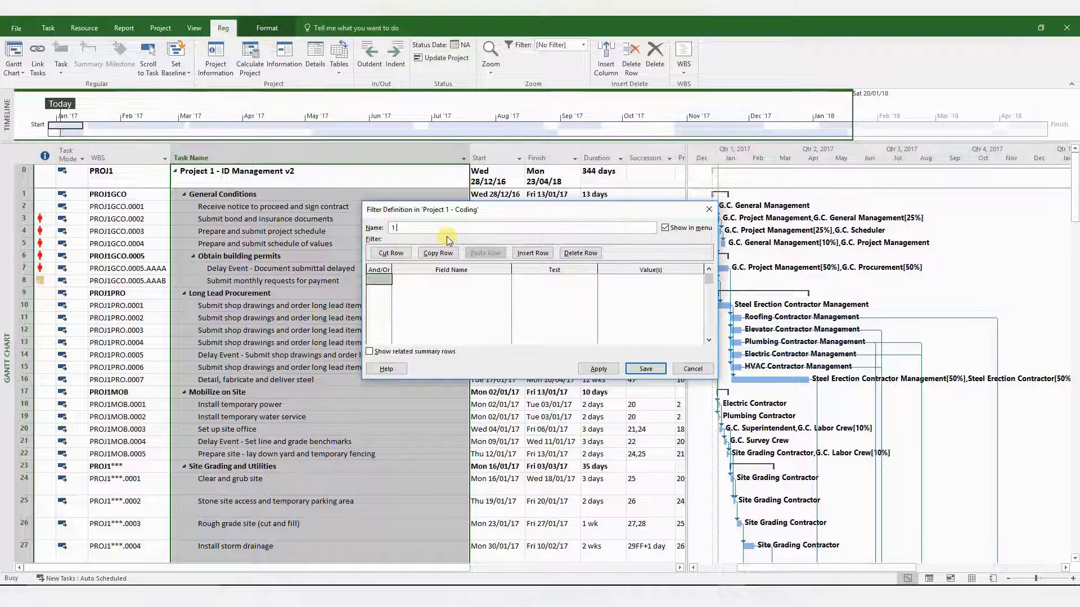
pyautogui.write('Del')
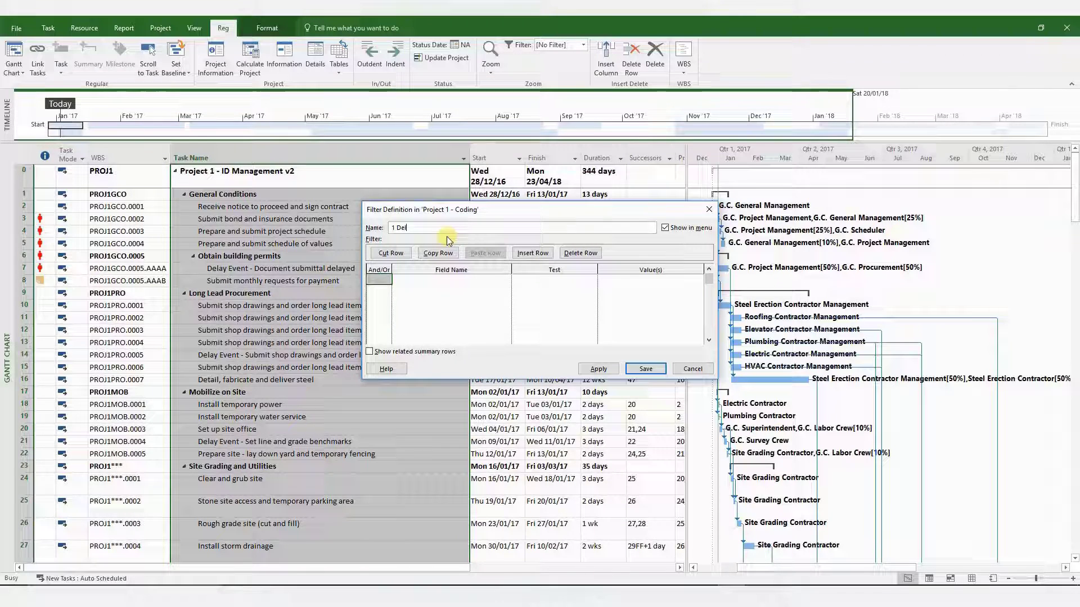
pyautogui.write('ay/Disruption')
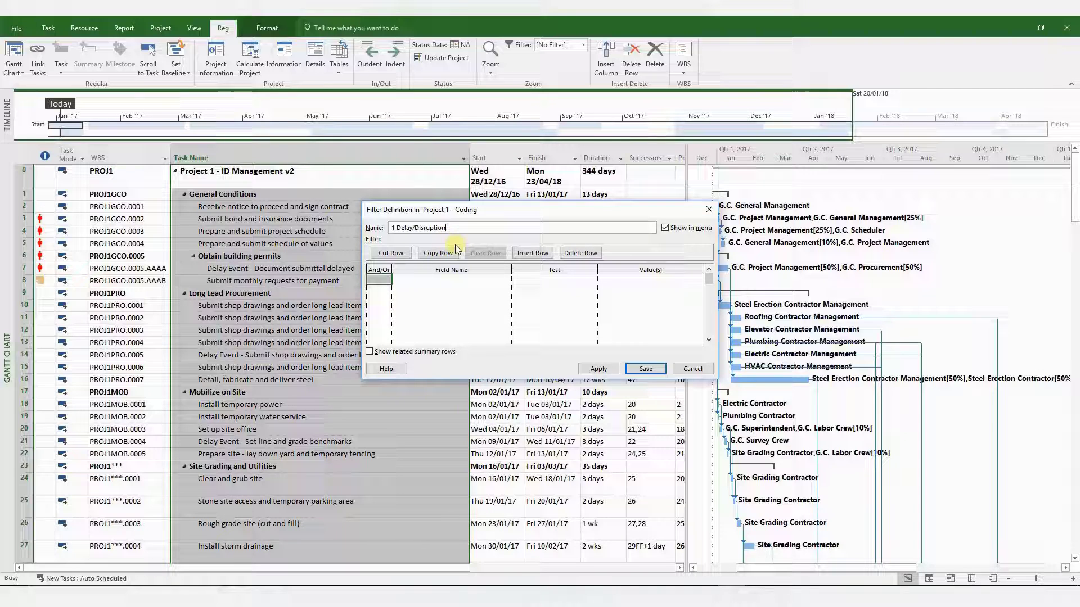
# Add the first filter criterion: Name contains 'delay'.
pyautogui.click(387, 283)
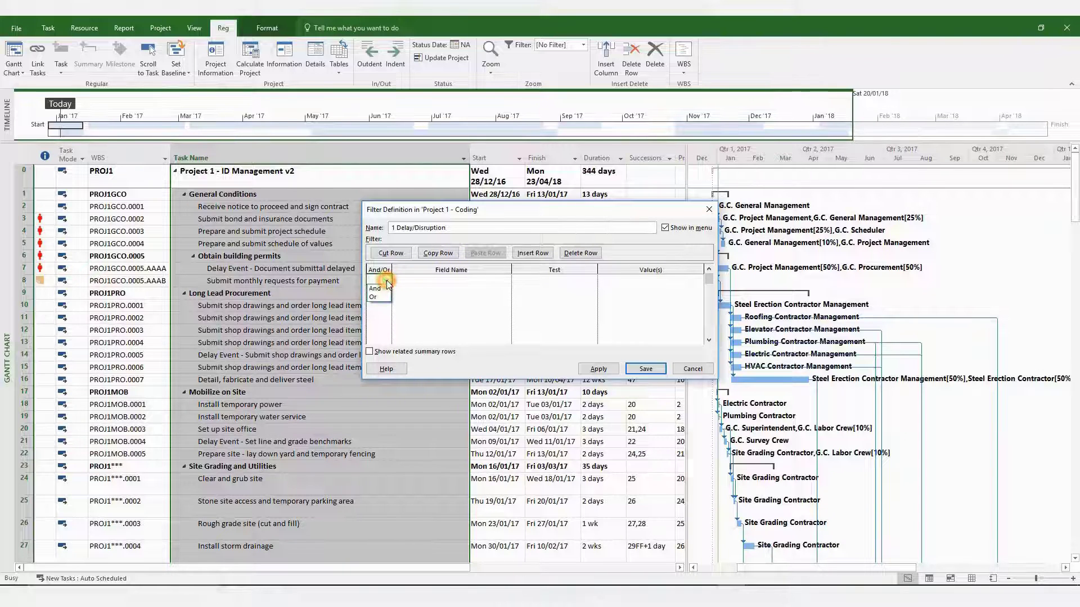
pyautogui.click(413, 281)
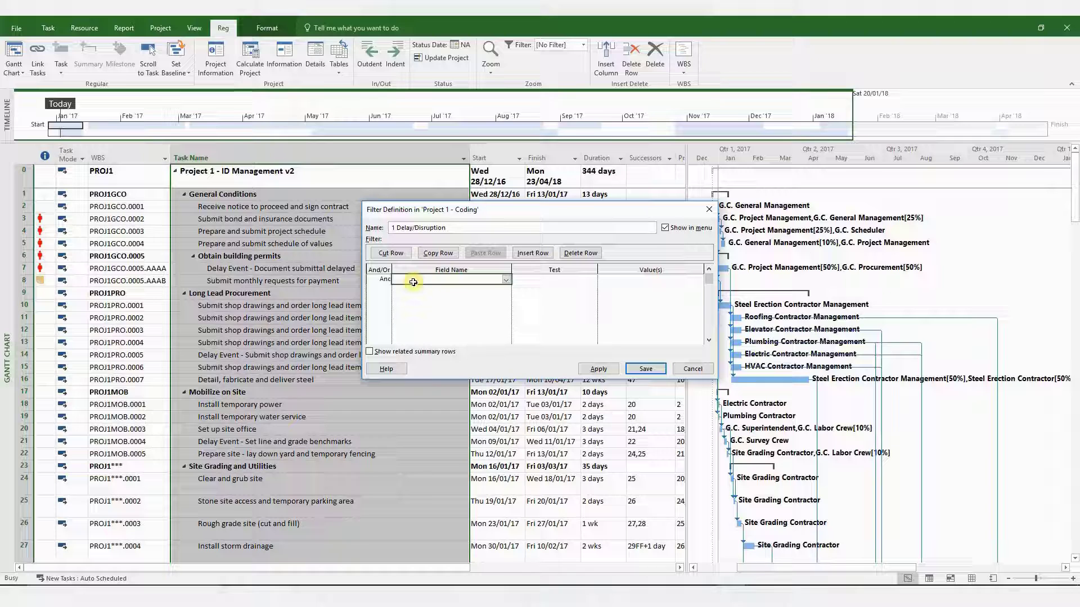
pyautogui.click(523, 281)
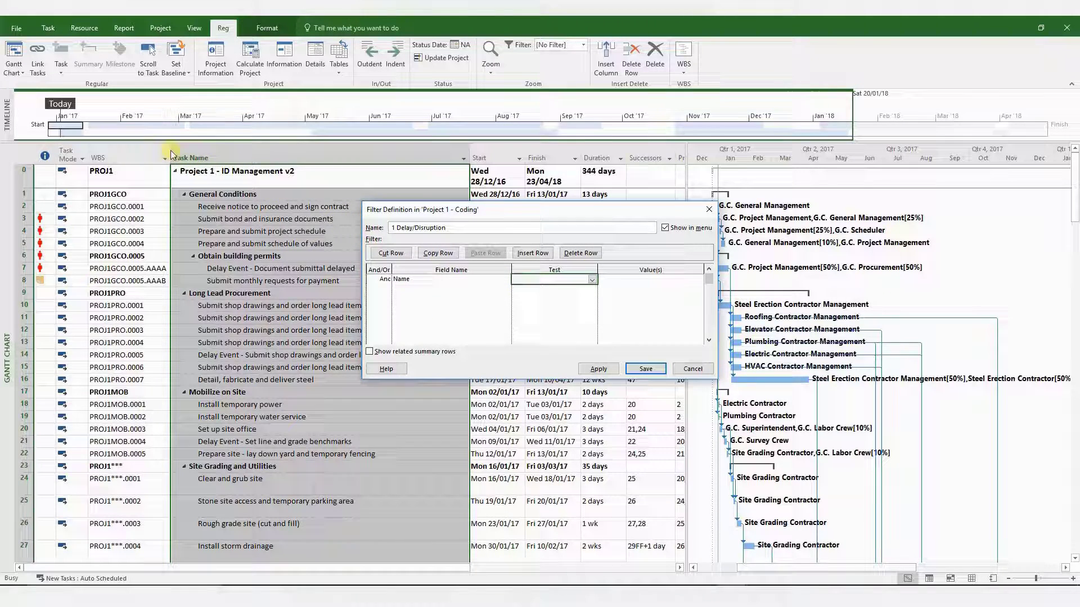
pyautogui.click(593, 279)
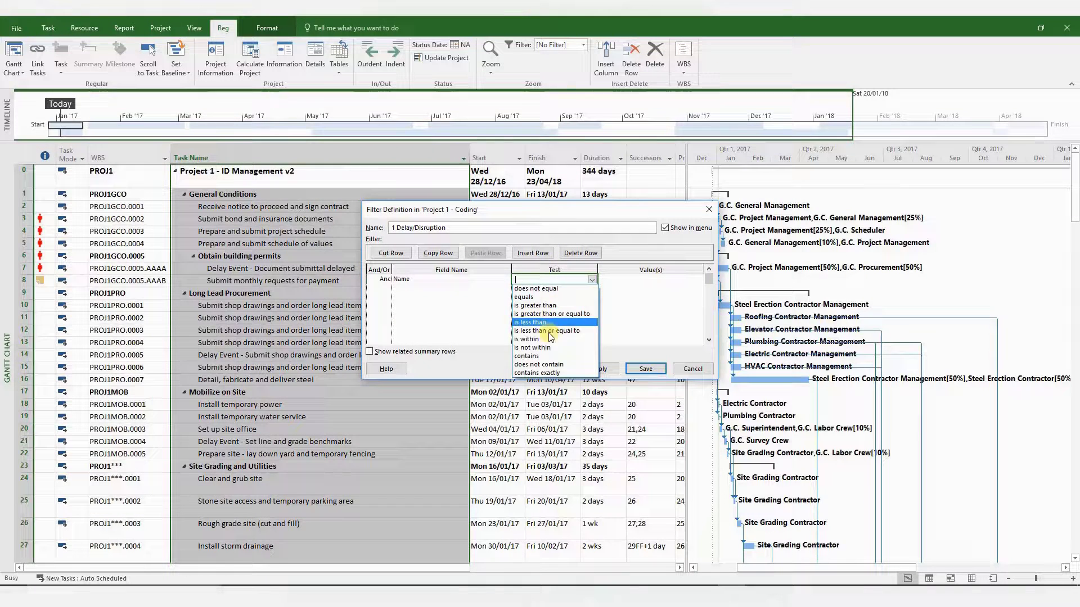
pyautogui.click(543, 356)
pyautogui.click(622, 282)
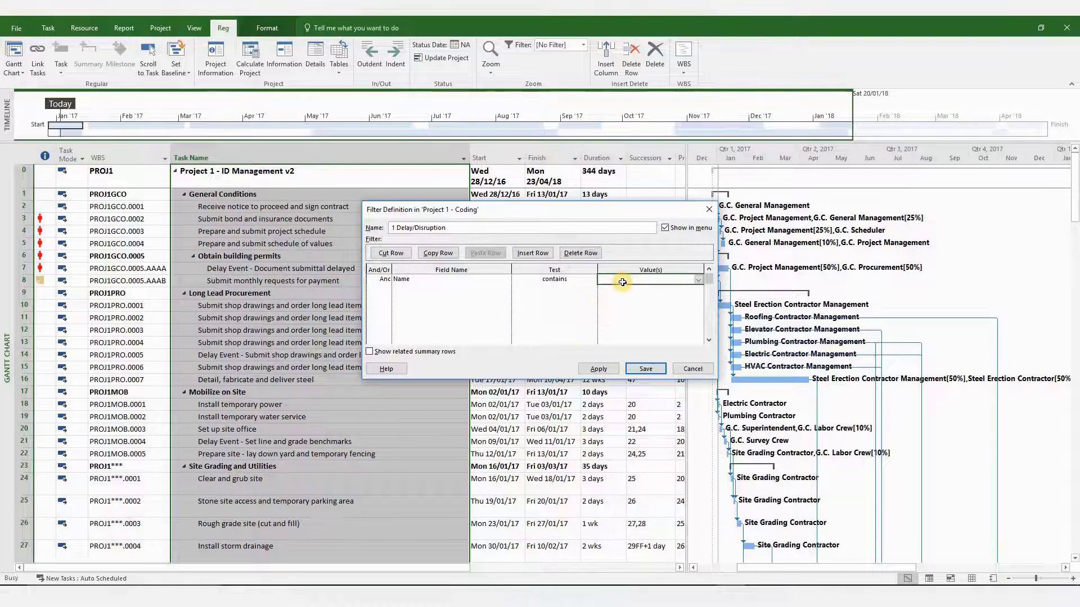
pyautogui.write('delay')
# Add an Or criterion, Name contains 'disruption', and save the filter.
pyautogui.click(385, 290)
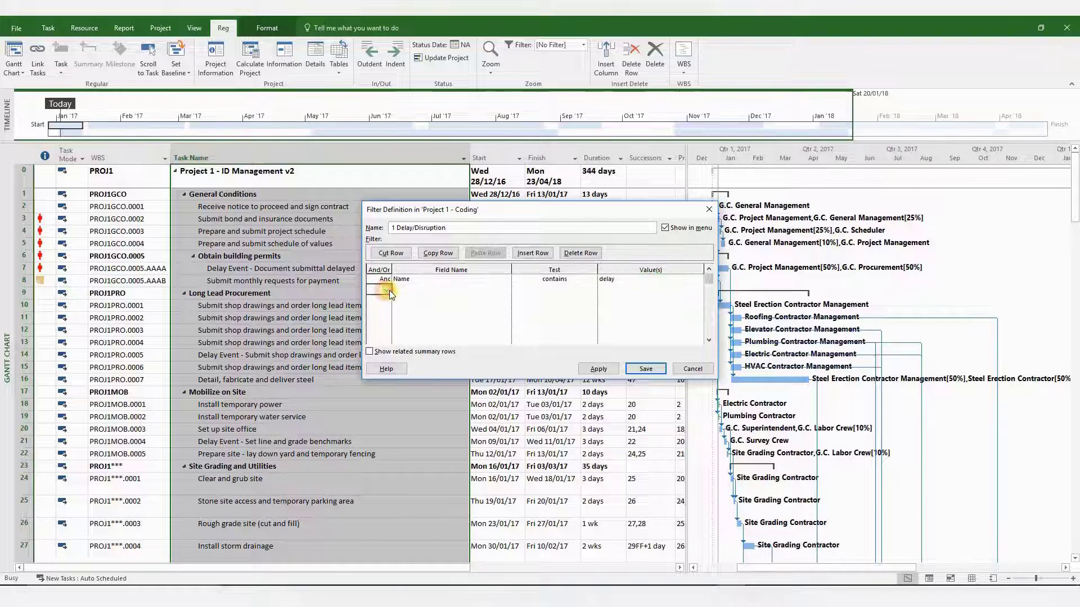
pyautogui.click(388, 290)
pyautogui.click(384, 306)
pyautogui.click(401, 291)
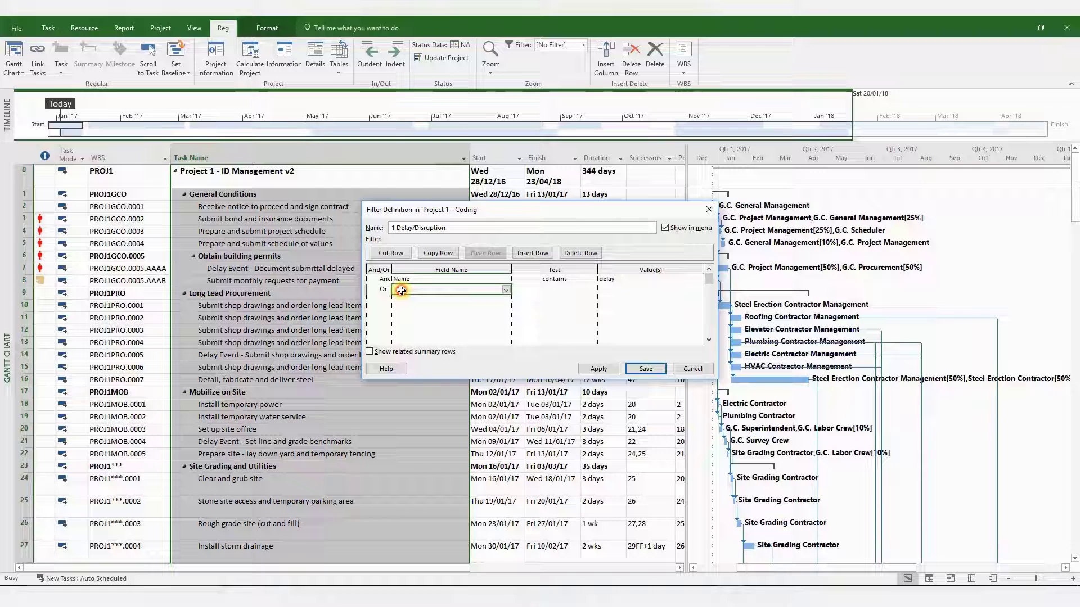
pyautogui.click(568, 292)
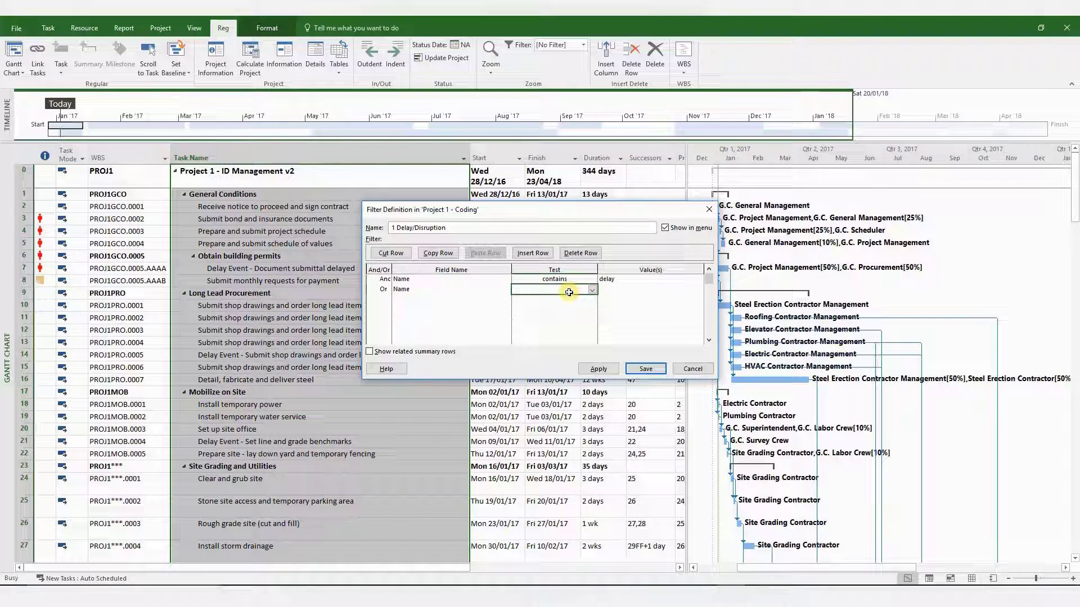
pyautogui.write('contains')
pyautogui.click(633, 290)
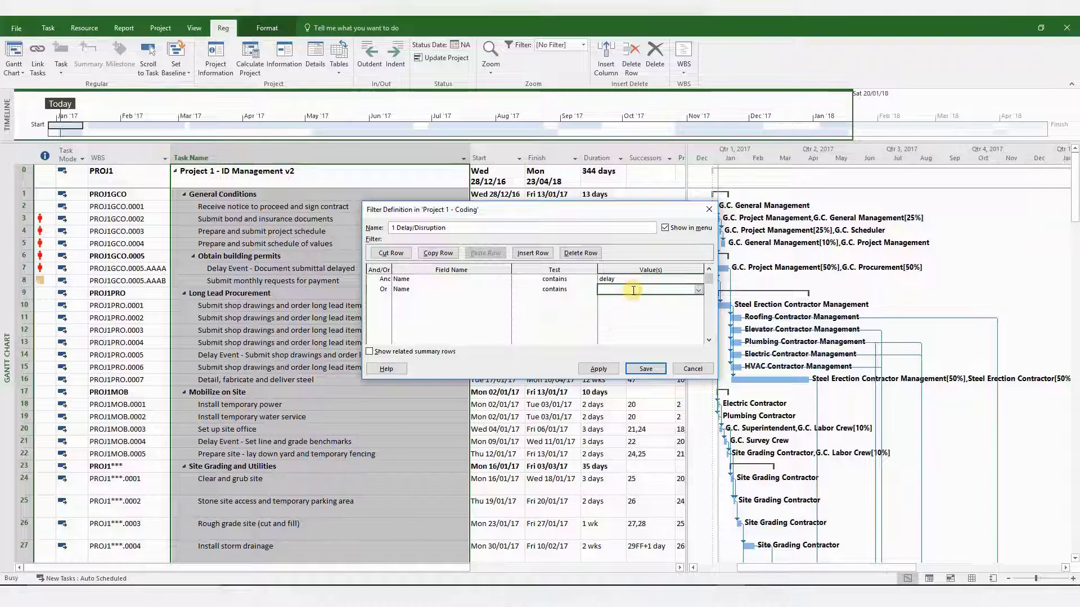
pyautogui.write('disruption')
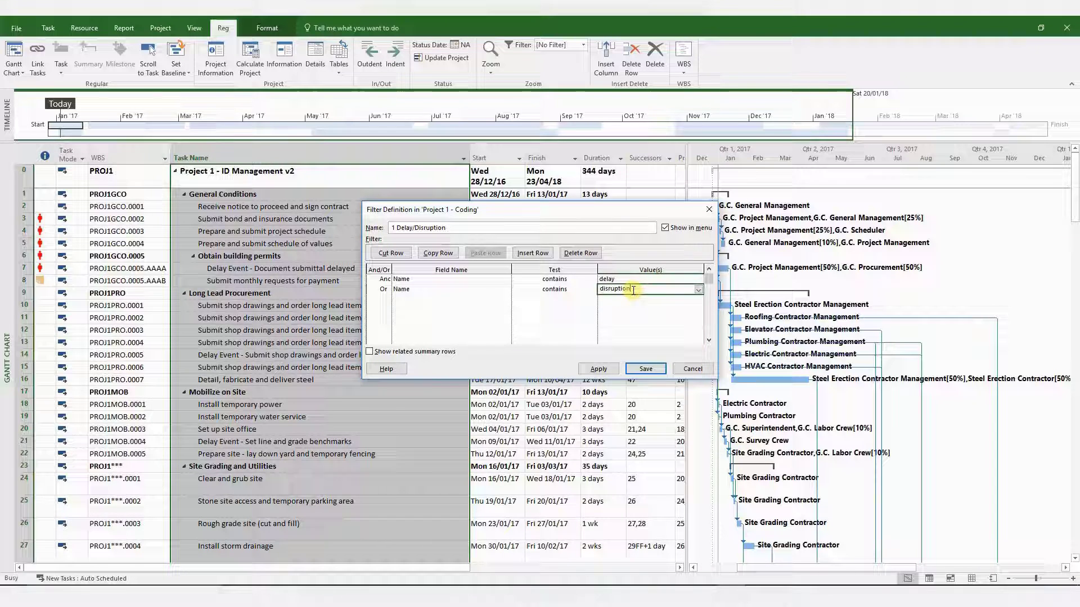
pyautogui.click(640, 368)
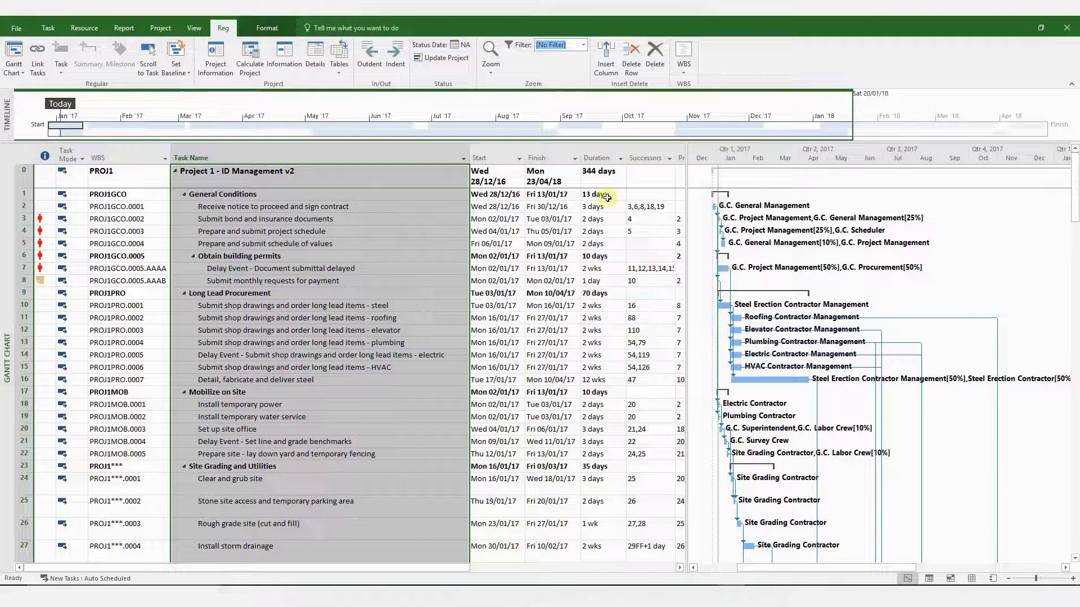
# Apply the 1 Delay/Disruption filter, leaving three Delay Events and one Disruption task.
pyautogui.click(584, 45)
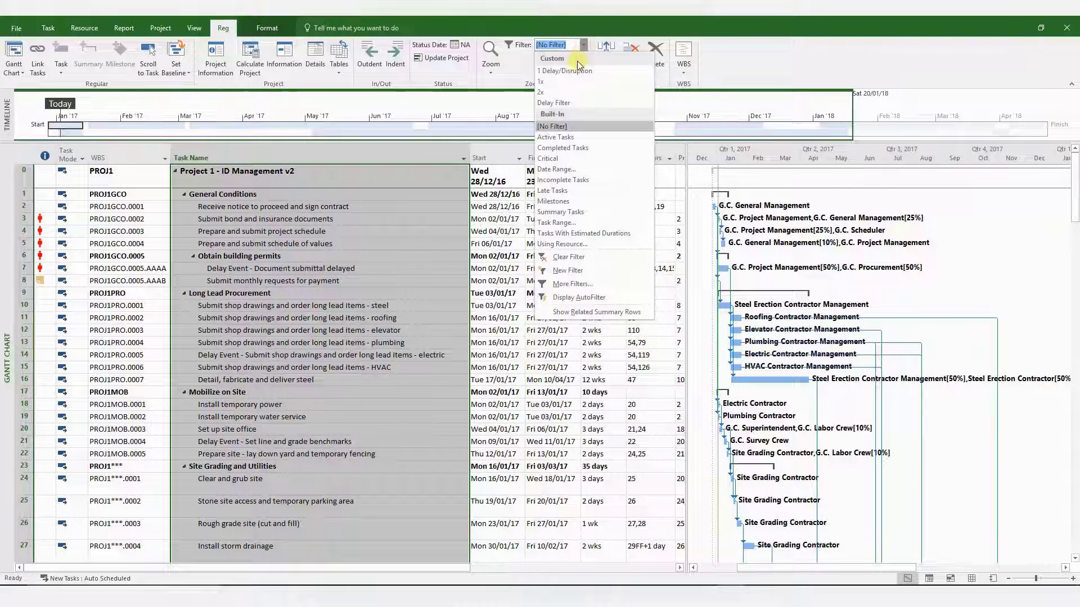
pyautogui.click(576, 70)
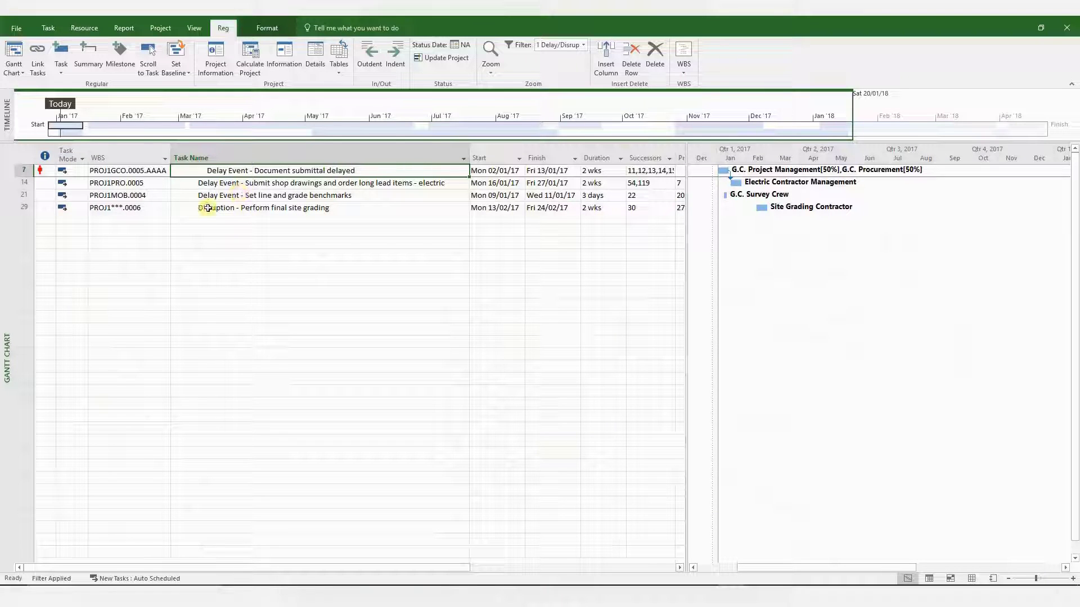
pyautogui.click(212, 157)
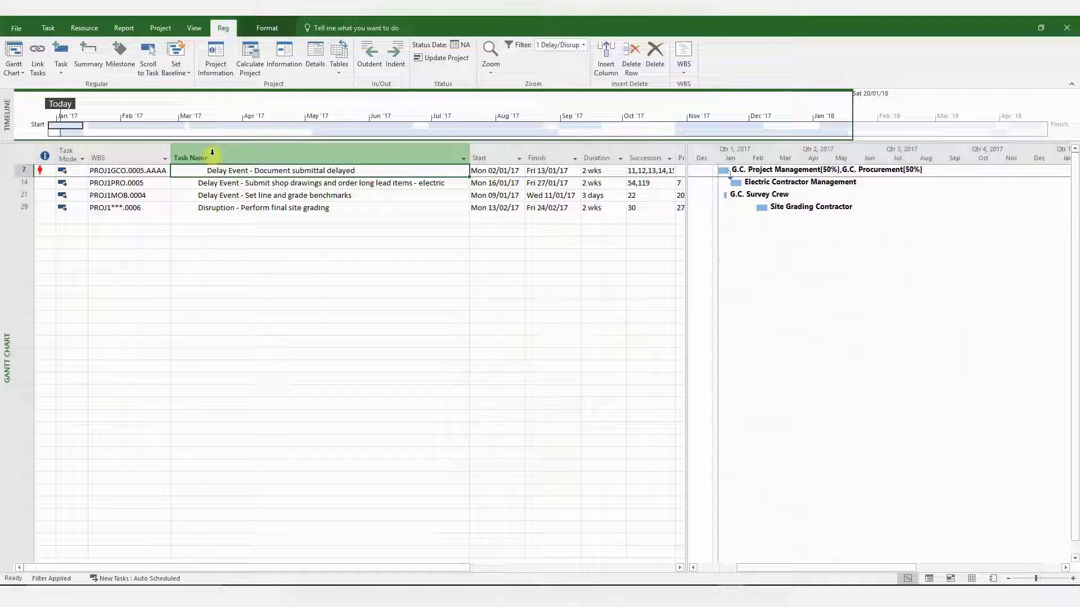
# Rename the custom task field Text2 to 'Delay And/Or Disruption' via Custom Fields.
pyautogui.rightClick(212, 152)
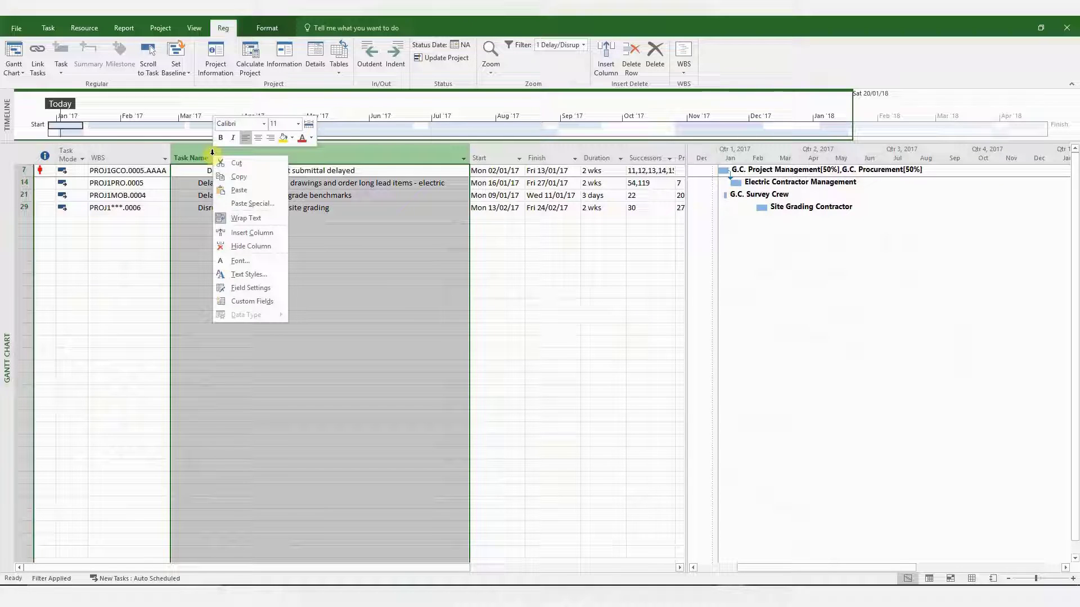
pyautogui.click(248, 302)
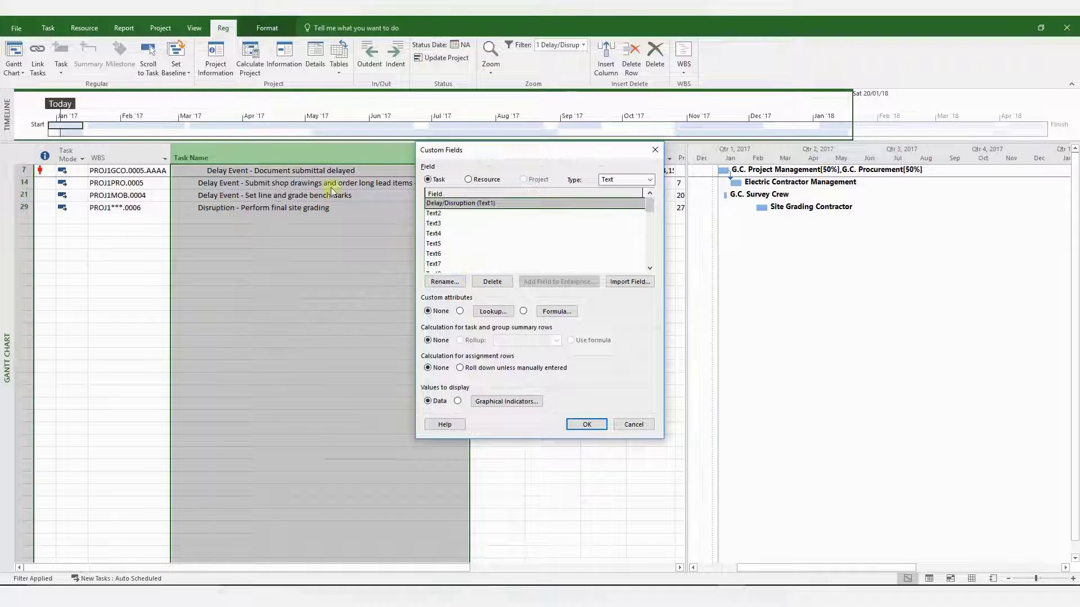
pyautogui.click(450, 214)
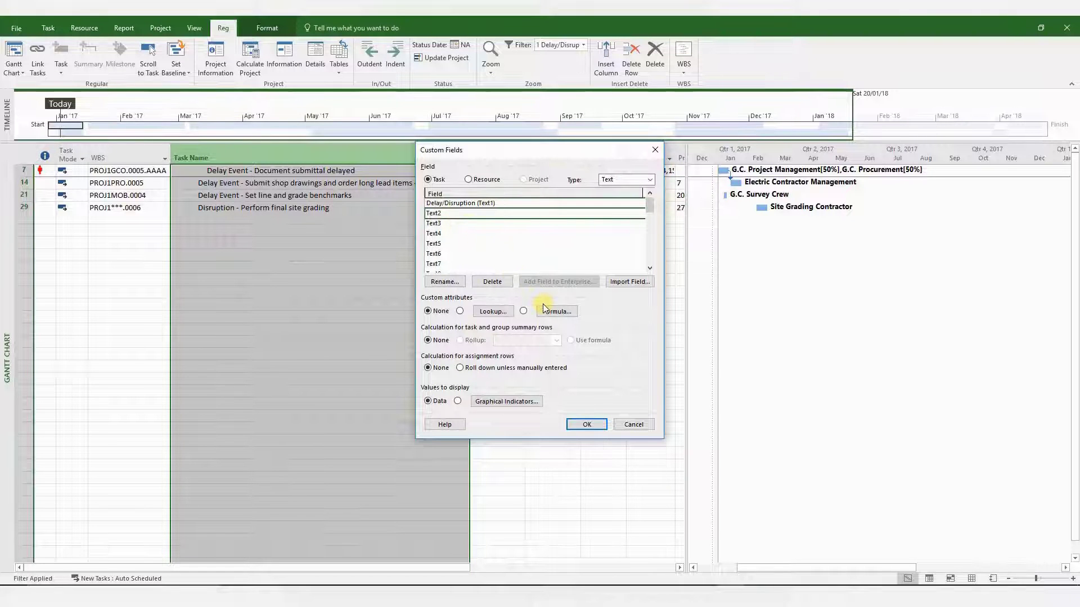
pyautogui.click(456, 282)
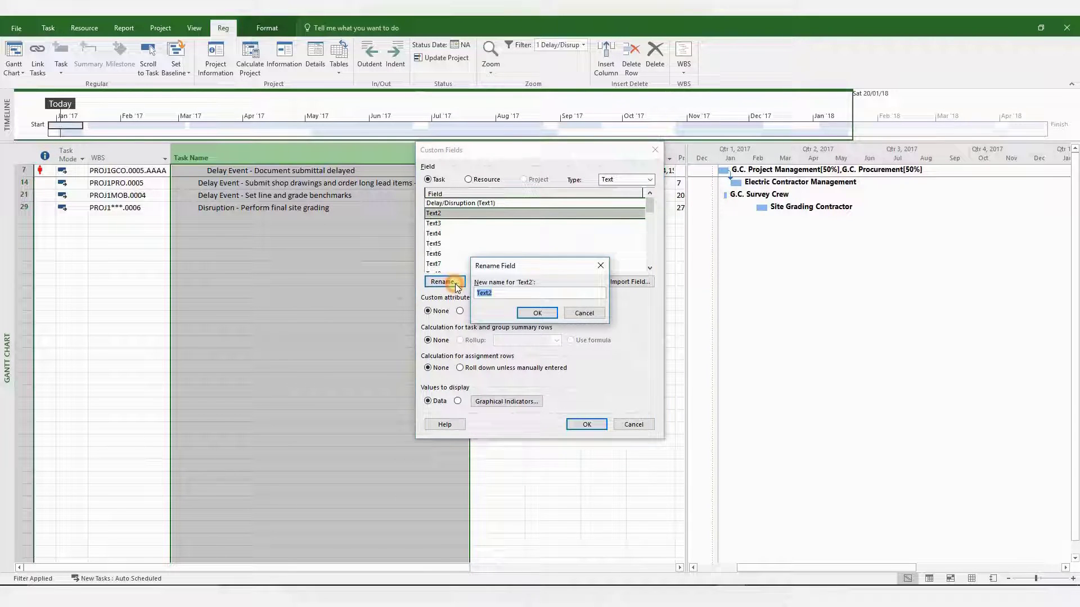
pyautogui.write('Delay And/Or D')
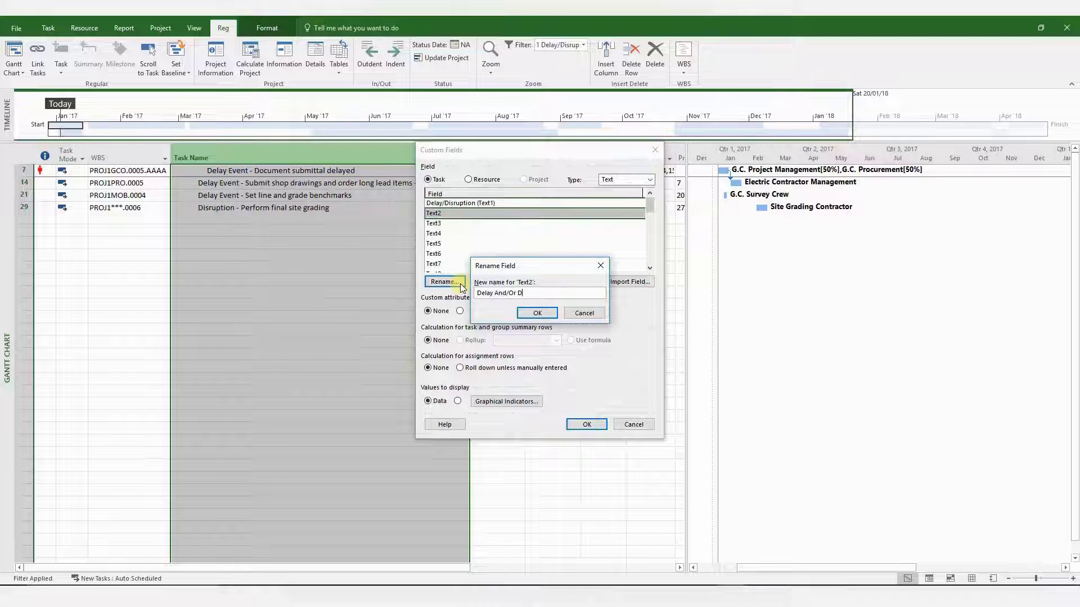
pyautogui.write('isruption')
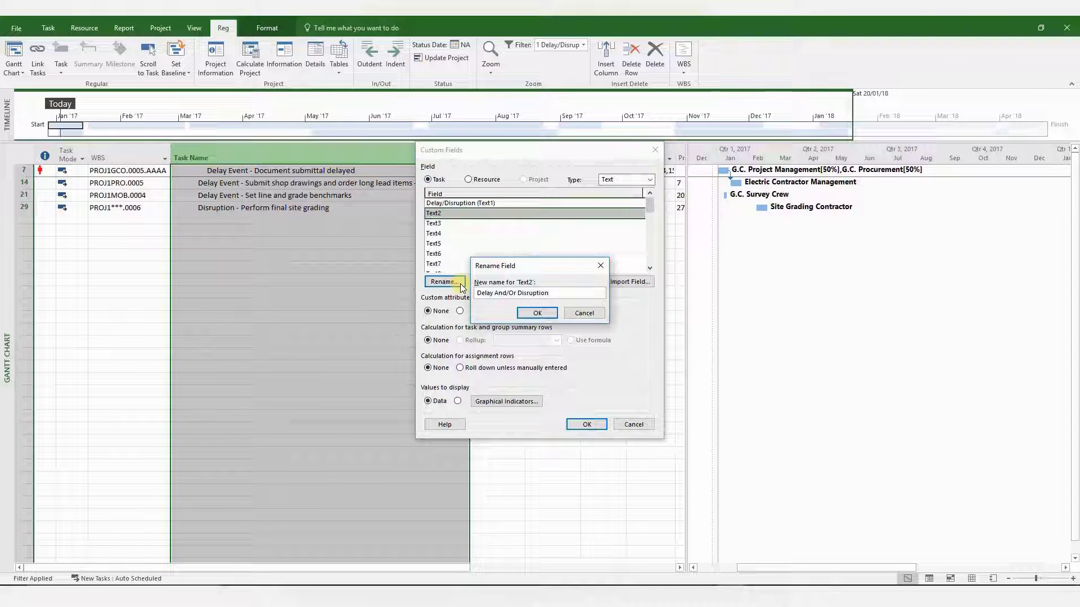
pyautogui.click(538, 314)
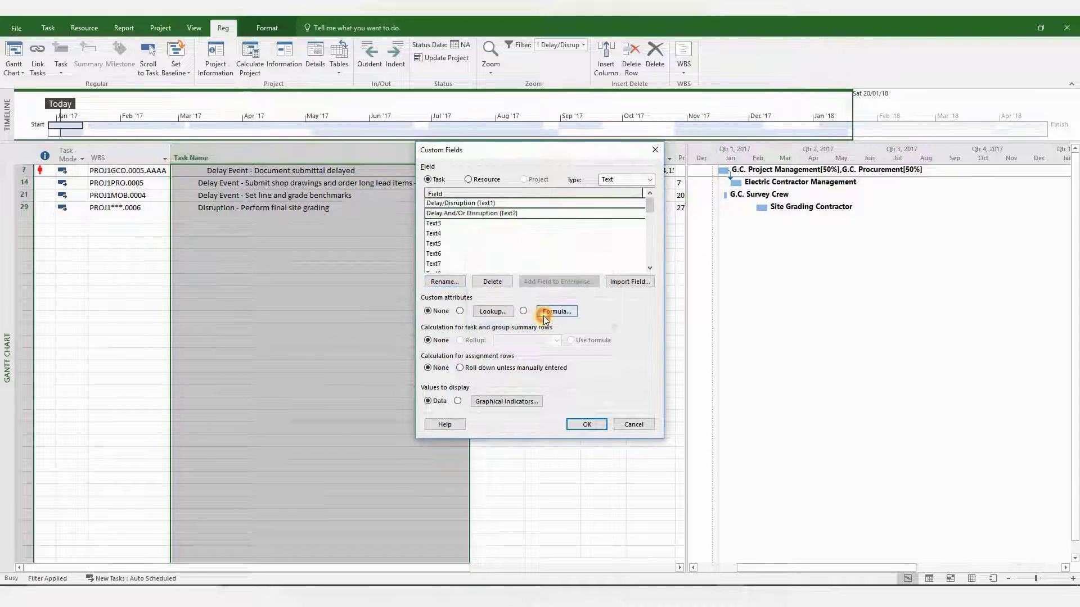
pyautogui.click(585, 423)
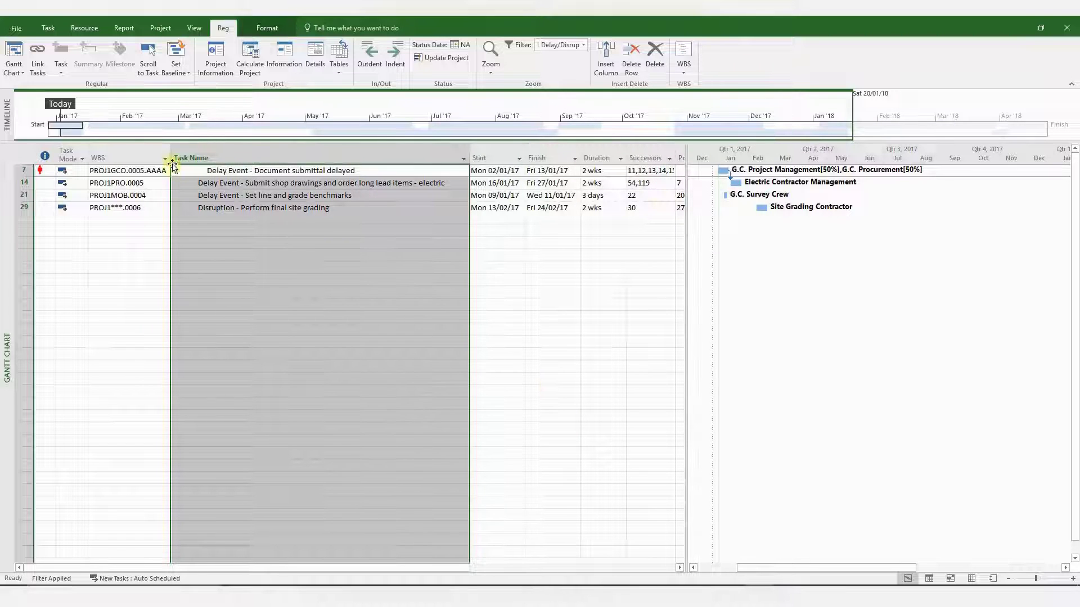
# Insert a Delay And/Or Disruption (Text2) column before Task Name.
pyautogui.rightClick(190, 160)
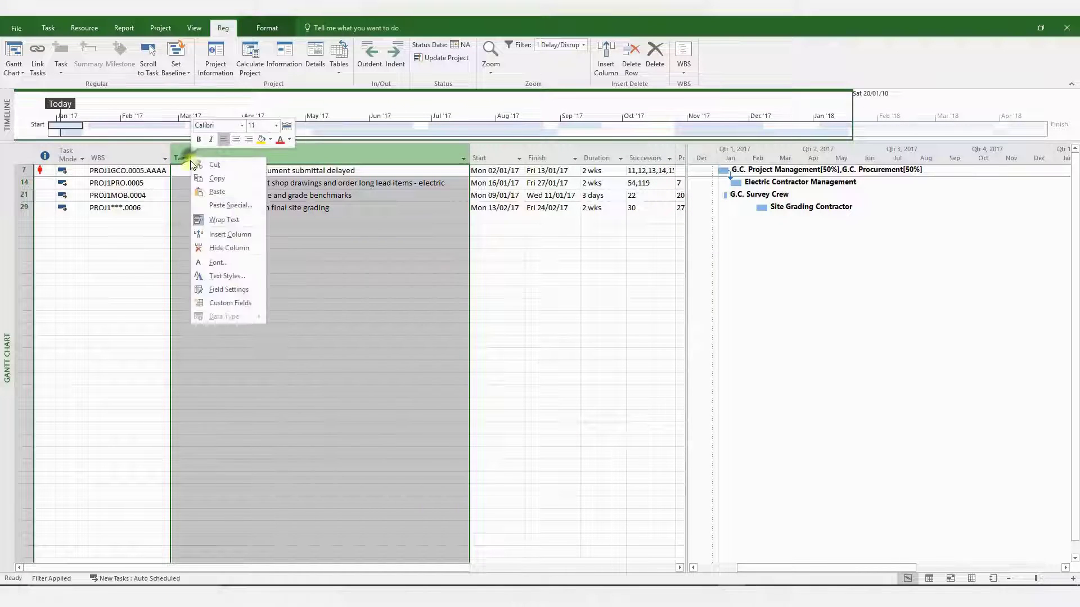
pyautogui.click(203, 238)
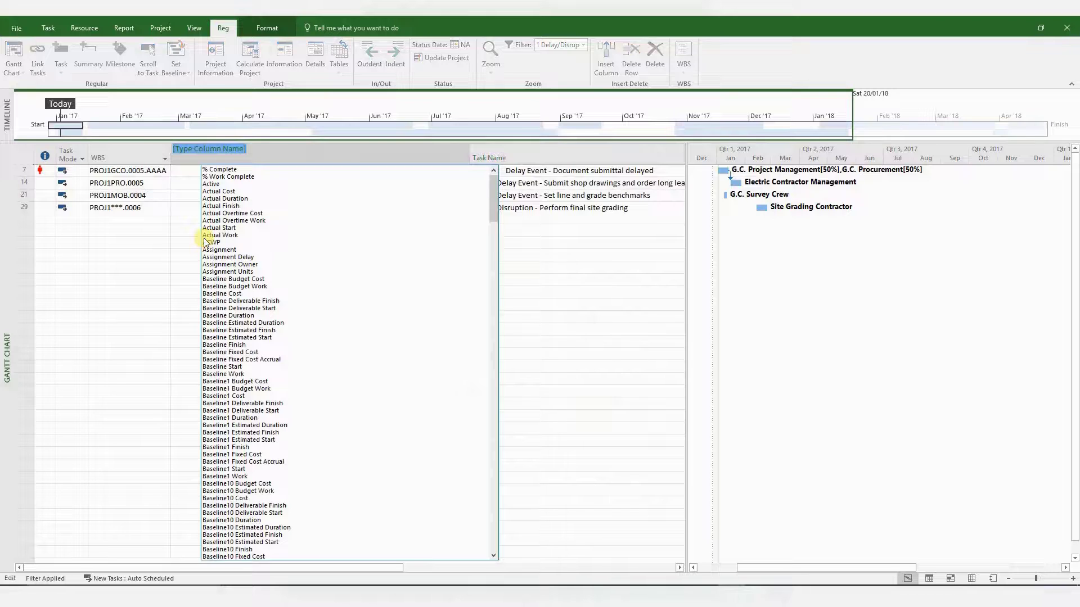
pyautogui.write('de')
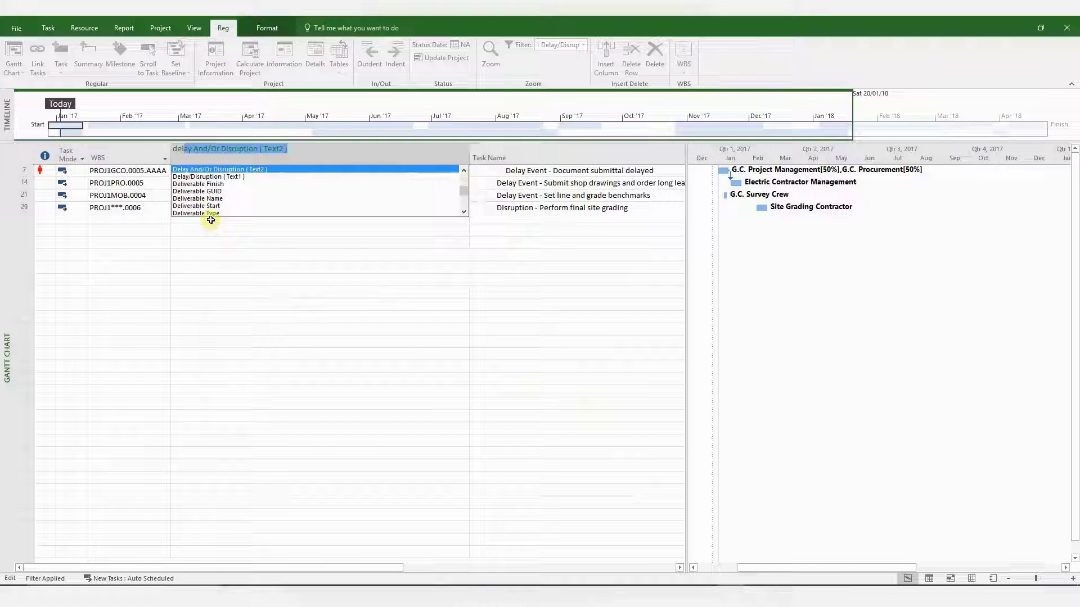
pyautogui.write('l')
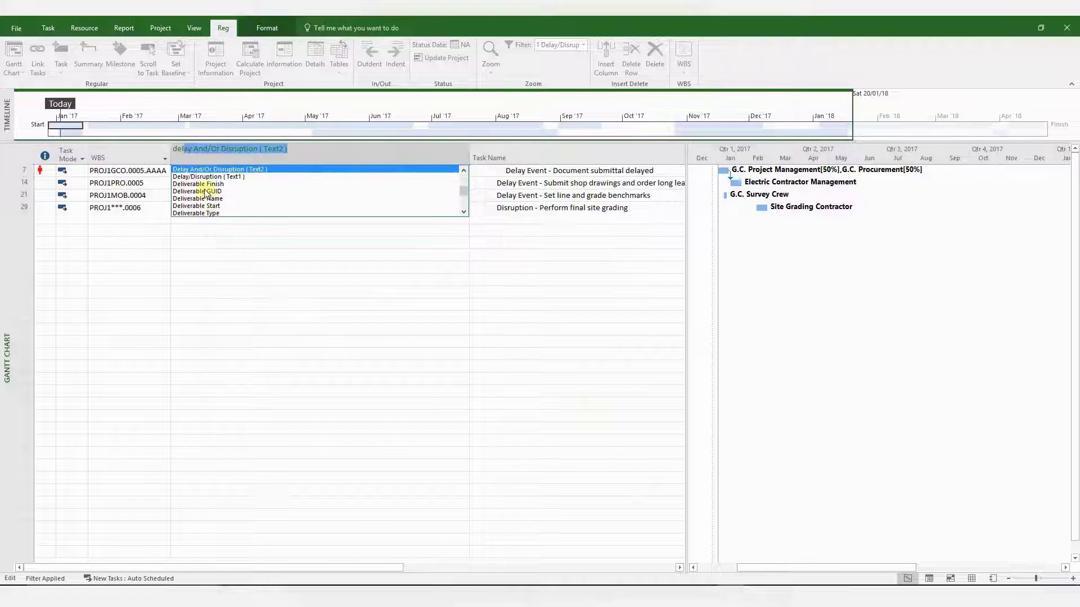
pyautogui.click(248, 169)
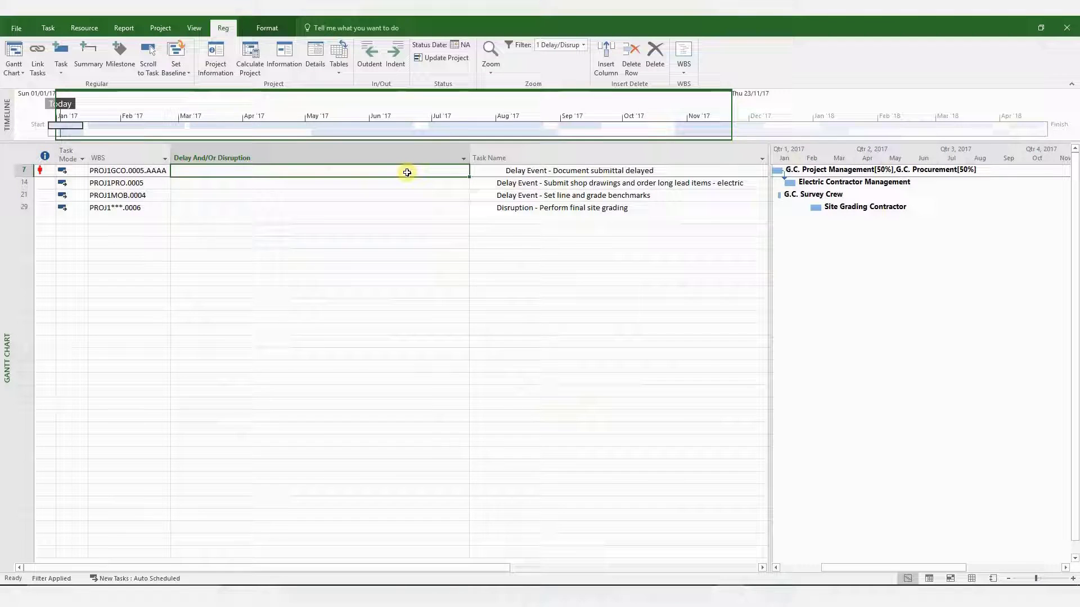
# Tag rows 7, 14 and 21 as 'Delay' and row 29 as 'Disruption'.
pyautogui.write('De')
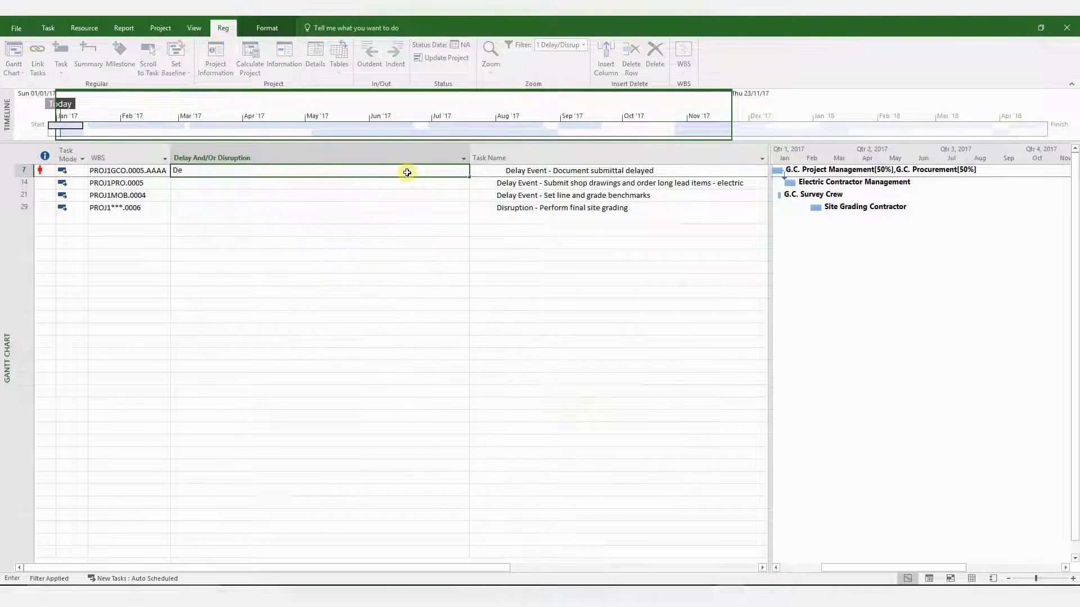
pyautogui.press('Return')
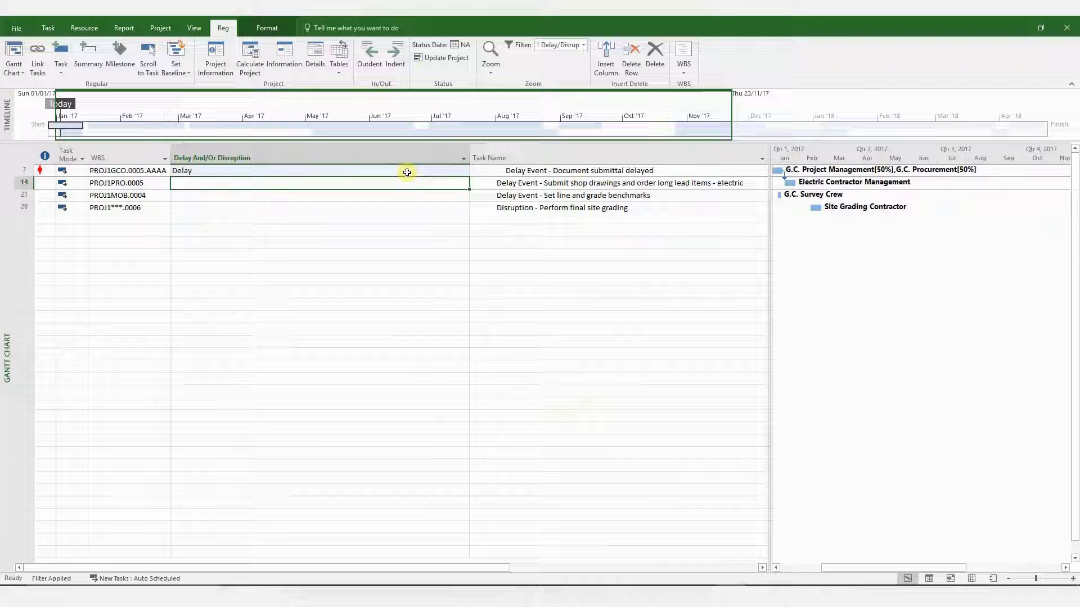
pyautogui.write('Delay')
pyautogui.press('Return')
pyautogui.write('D')
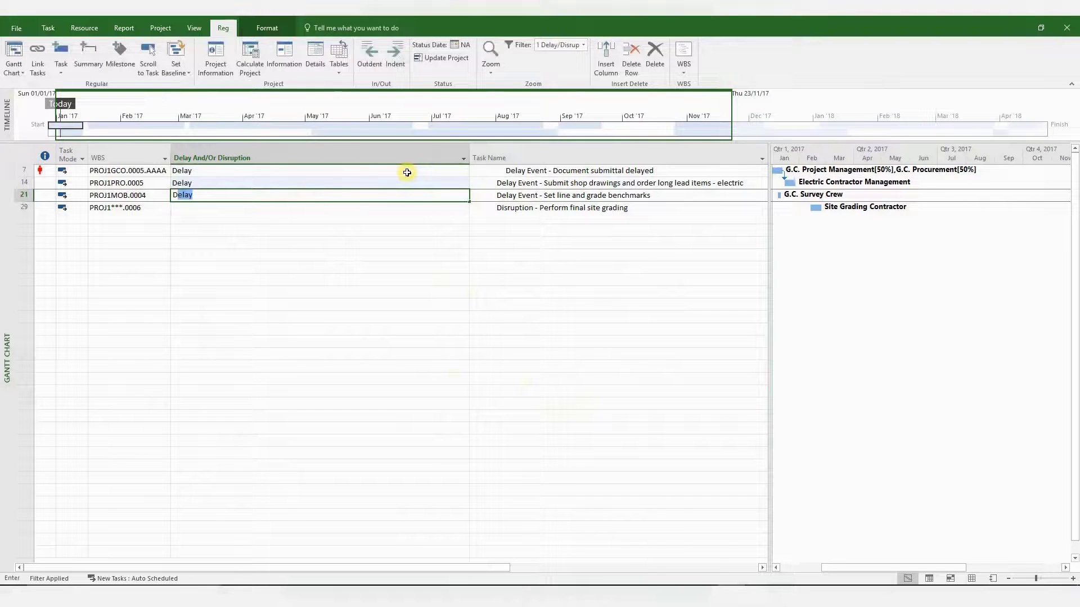
pyautogui.press('Return')
pyautogui.write('Disruption')
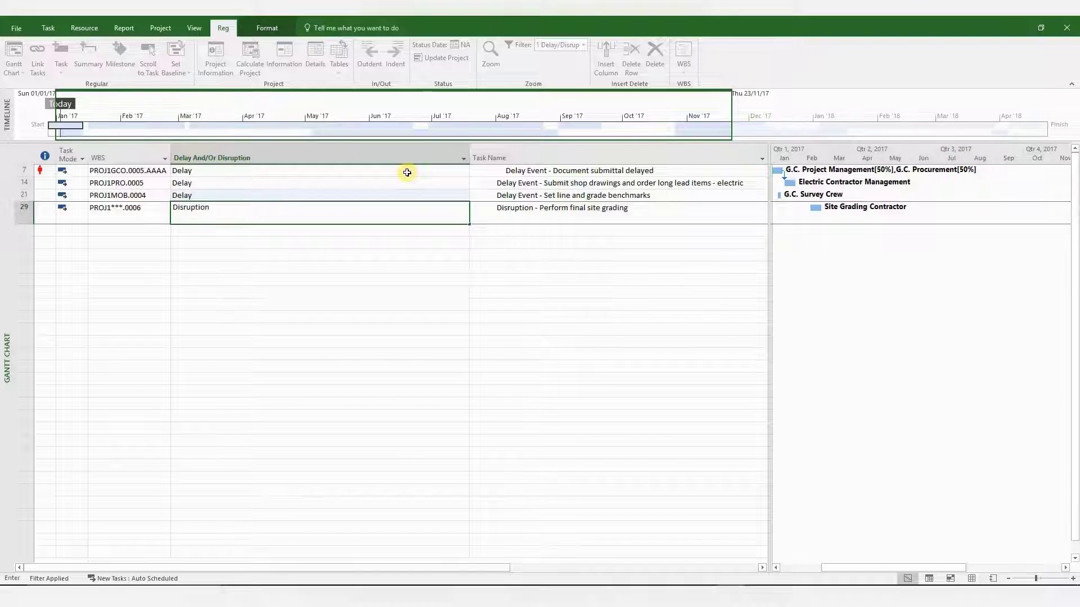
# Commit row 29's Disruption tag, clear the filter, and autofit the Delay And/Or Disruption column.
pyautogui.click(513, 234)
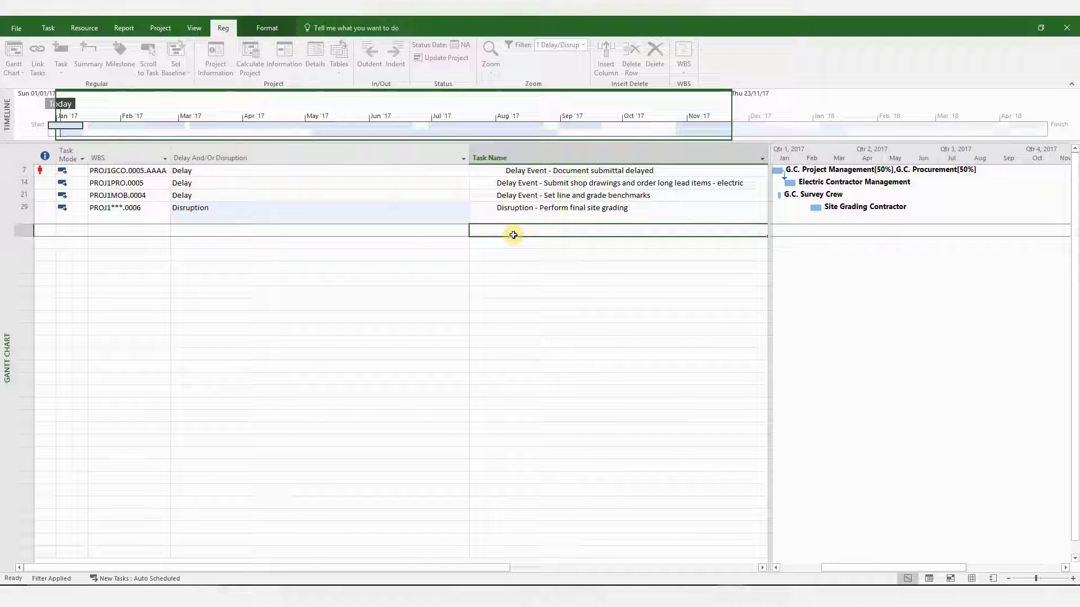
pyautogui.click(583, 45)
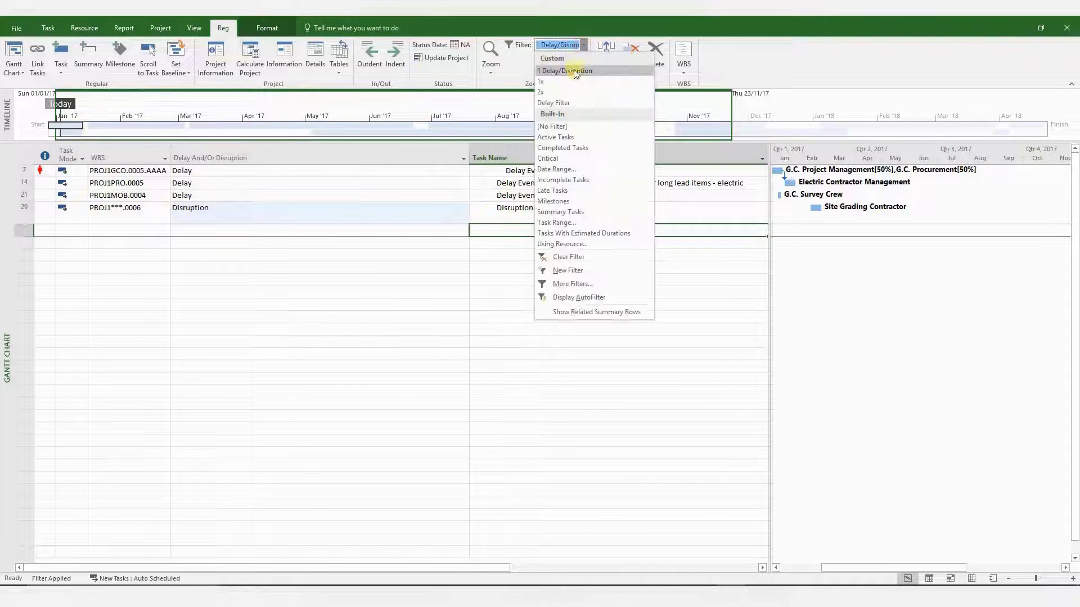
pyautogui.click(581, 257)
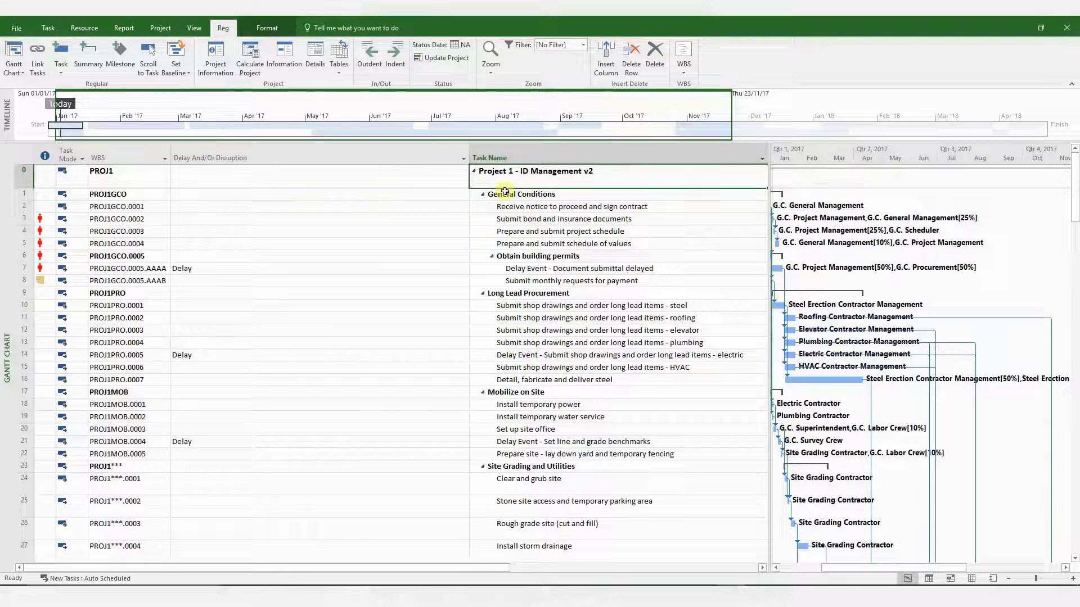
pyautogui.doubleClick(466, 155)
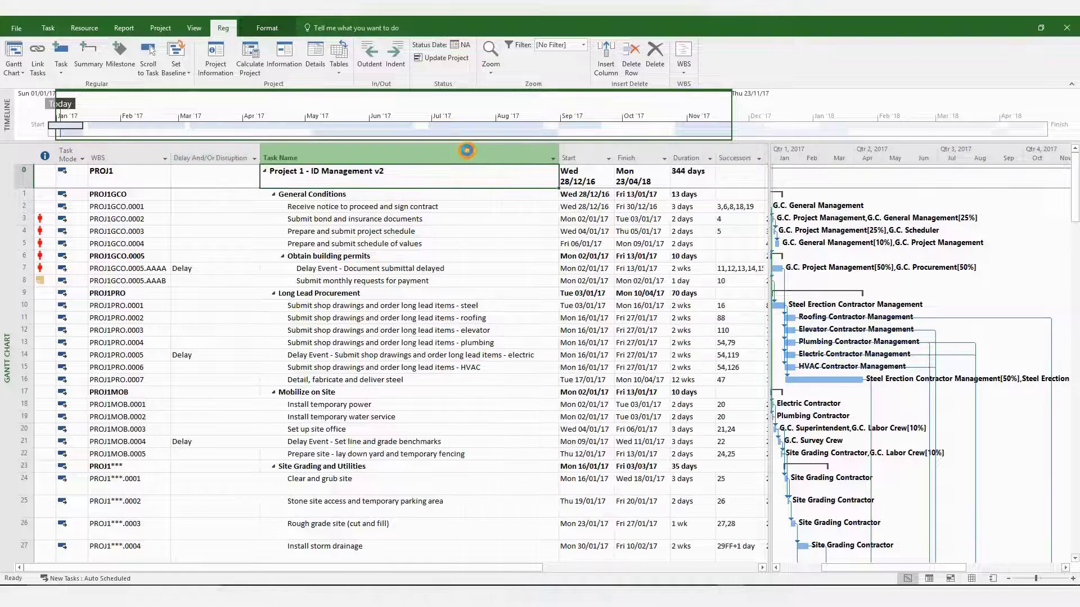
# AutoFilter the Delay And/Or Disruption column to show only Delay and Disruption tasks.
pyautogui.click(254, 158)
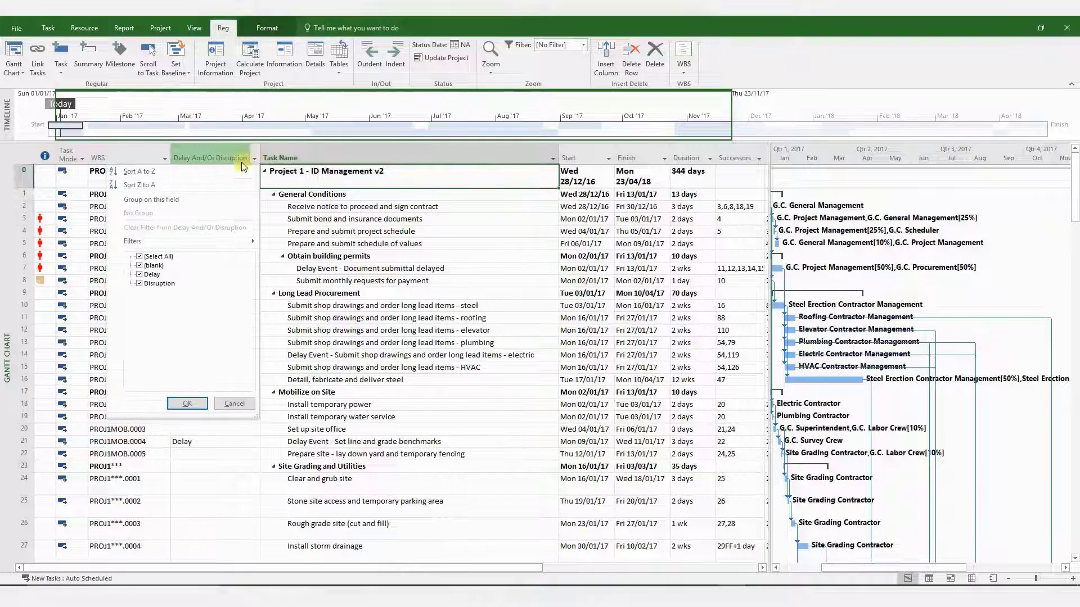
pyautogui.click(139, 256)
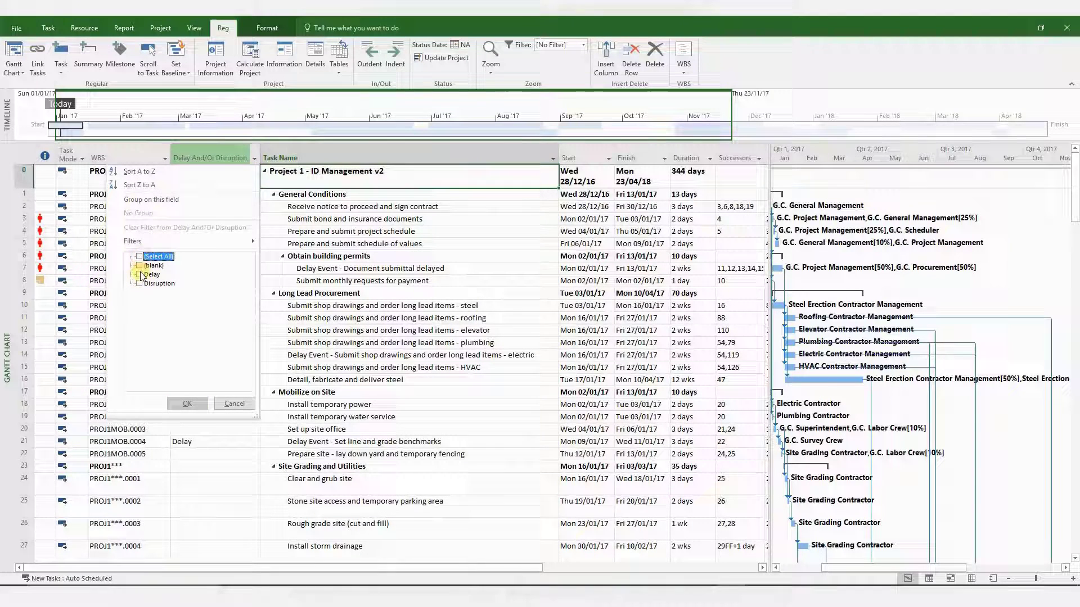
pyautogui.click(140, 274)
pyautogui.click(185, 404)
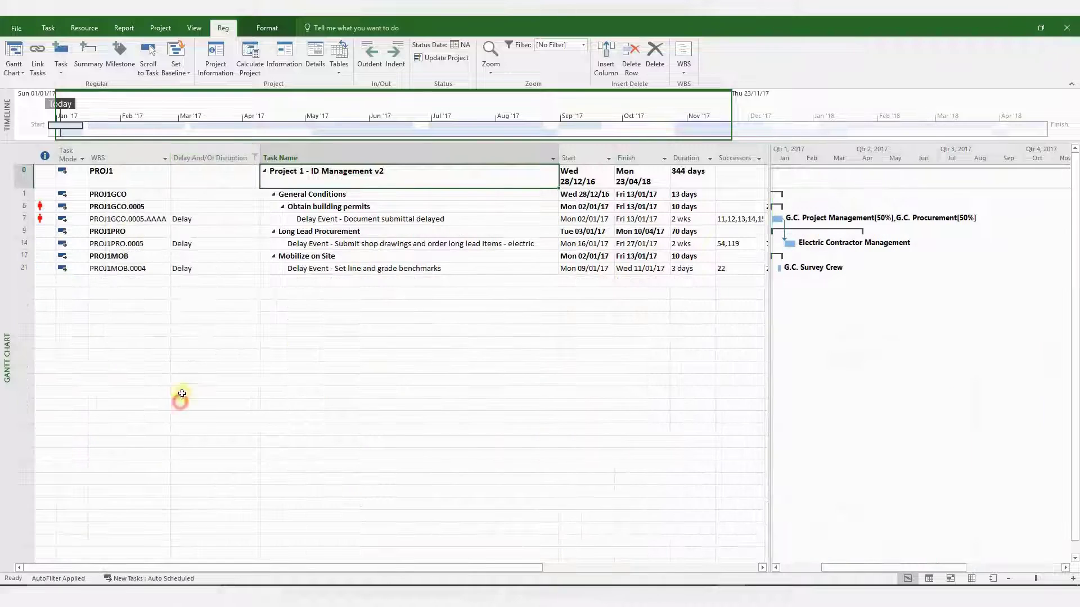
pyautogui.click(254, 158)
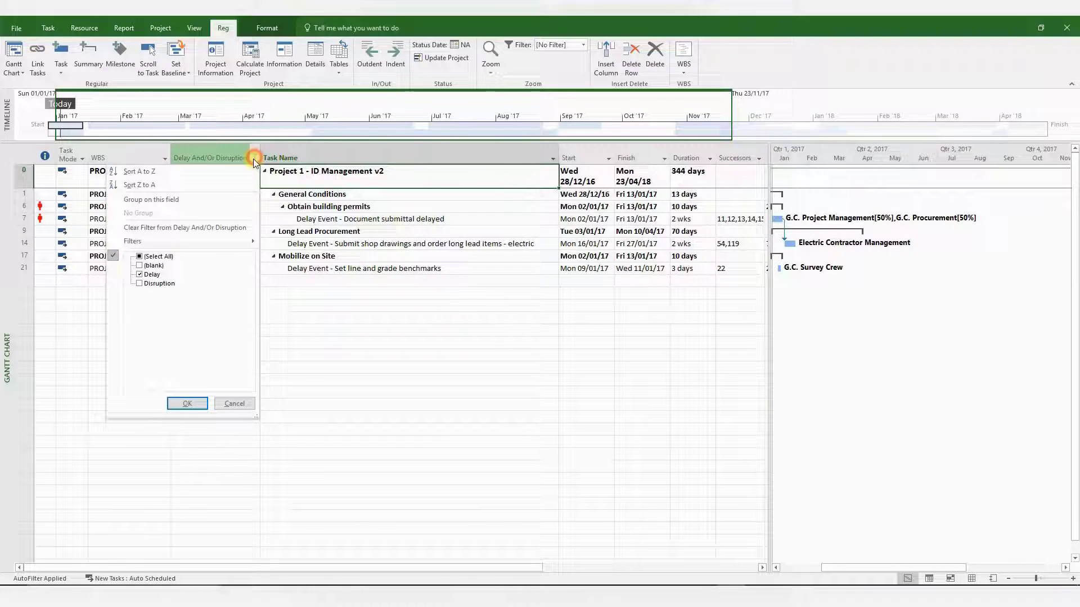
pyautogui.click(140, 284)
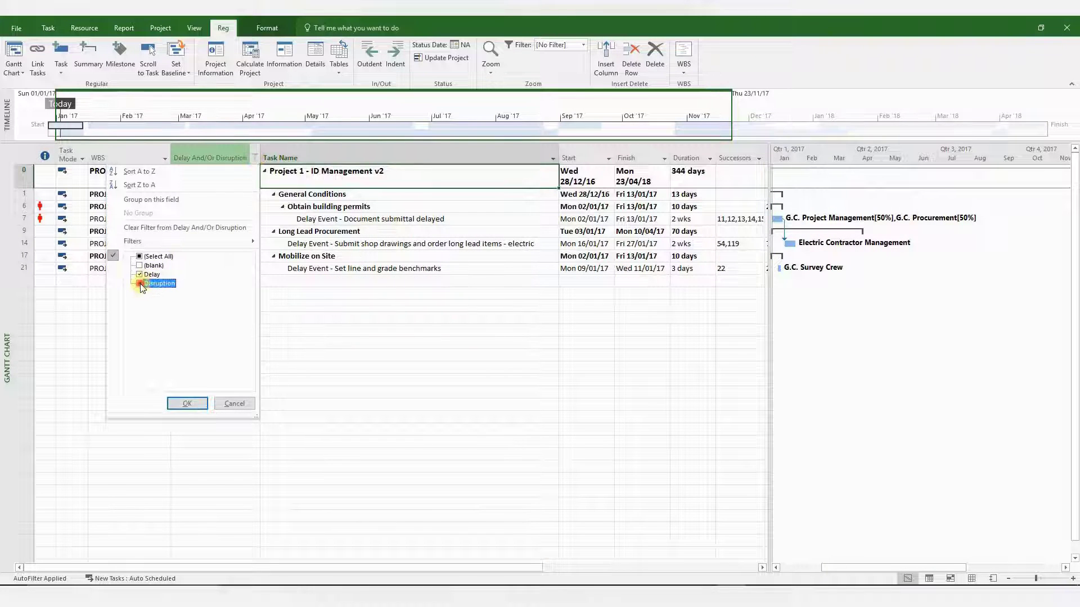
pyautogui.click(186, 404)
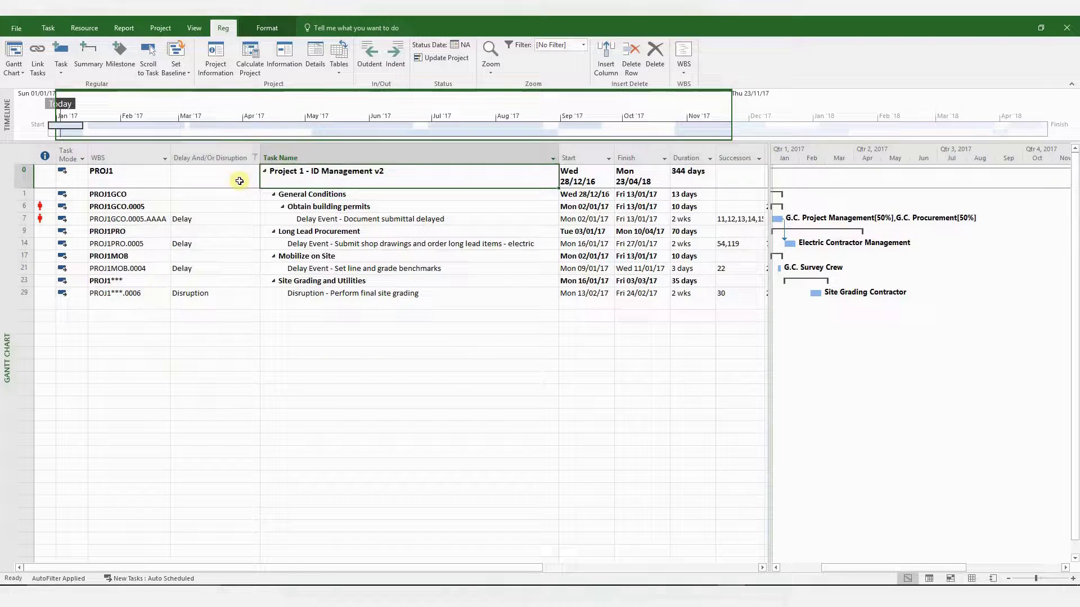
pyautogui.click(254, 158)
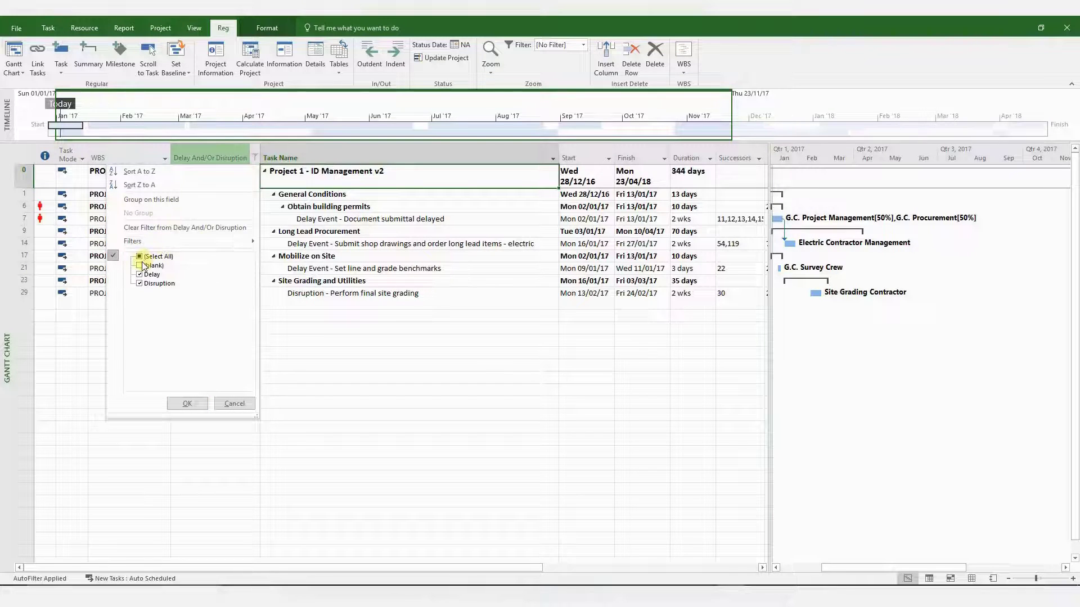